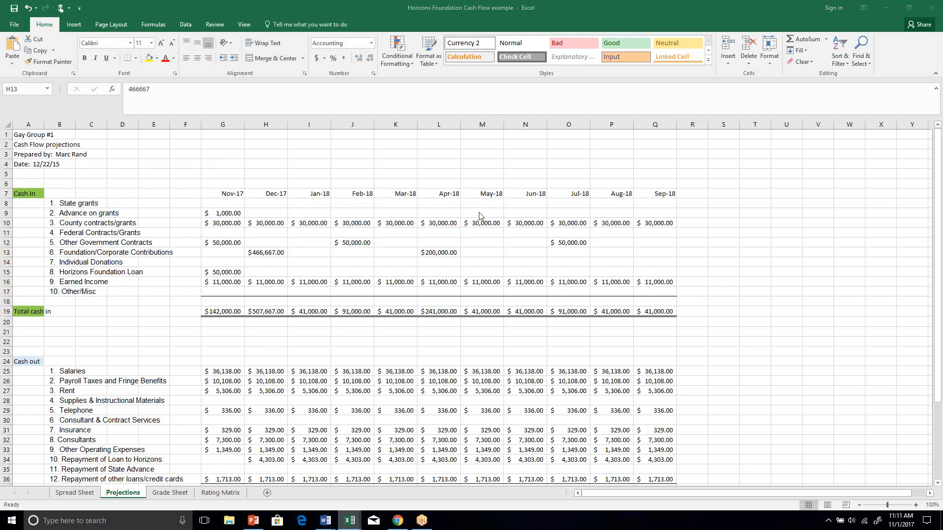
Examine the cash flow projections from the cash in section to the monthly balances, including November 2017's beginning cash balance
{"action": "scroll", "coordinate": [175, 390], "scroll_direction": "down", "scroll_amount": 2}
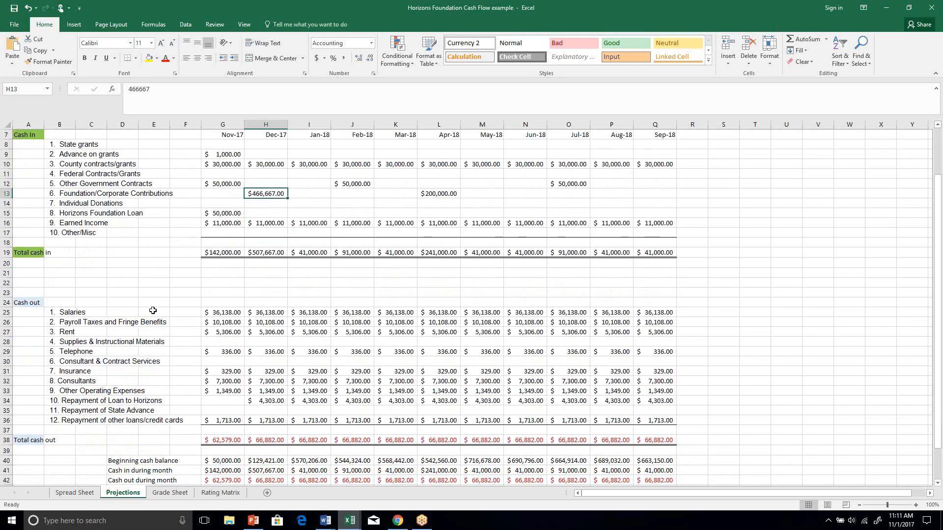
{"action": "scroll", "coordinate": [153, 310], "scroll_direction": "down", "scroll_amount": 1}
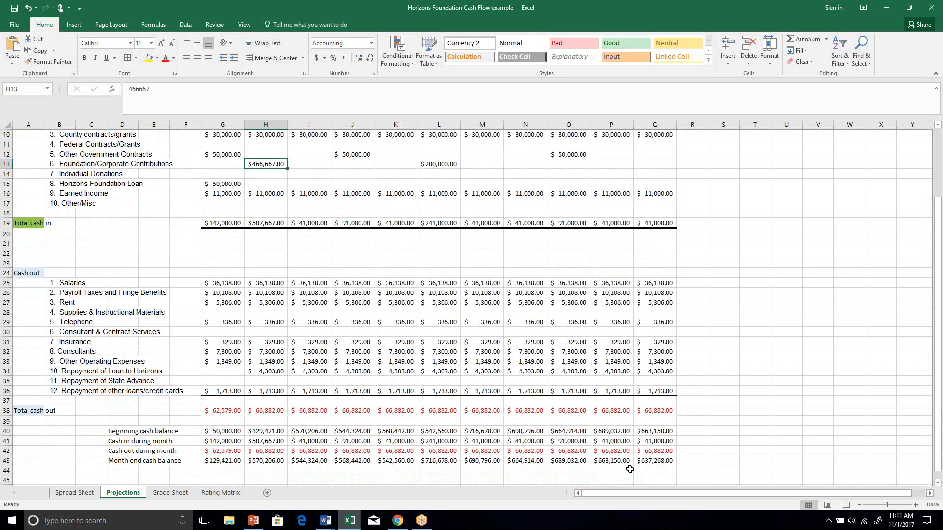
{"action": "left_click", "coordinate": [217, 432]}
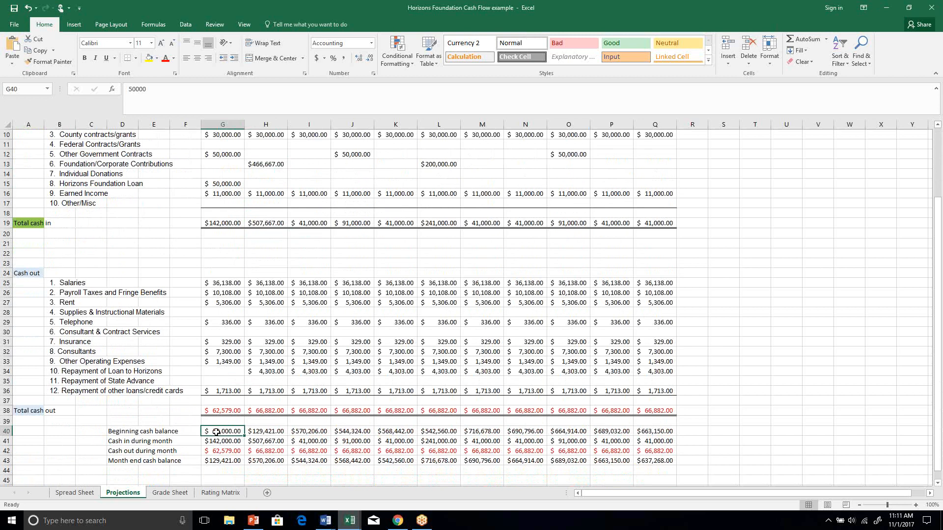
{"action": "scroll", "coordinate": [216, 432], "scroll_direction": "up", "scroll_amount": 3}
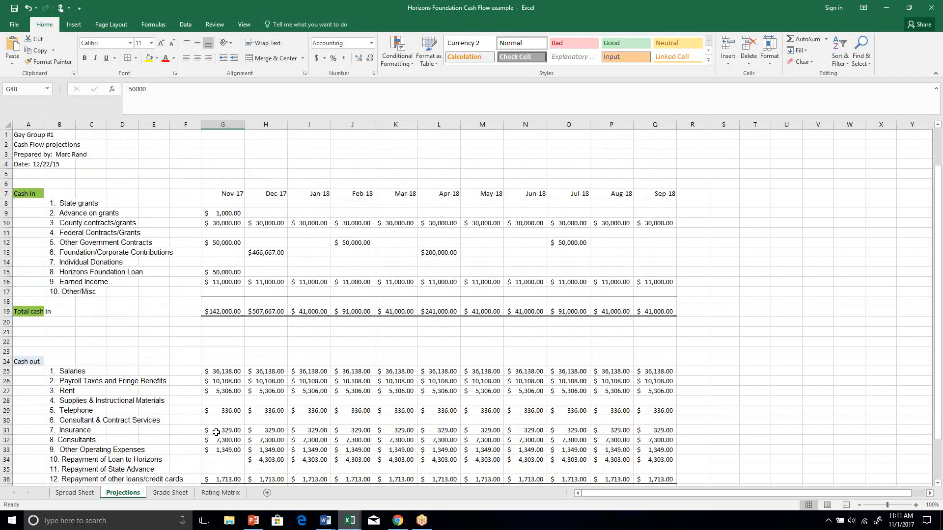
Review the Cash in categories from State grants down to Horizons Foundation Loan
{"action": "left_click", "coordinate": [64, 203]}
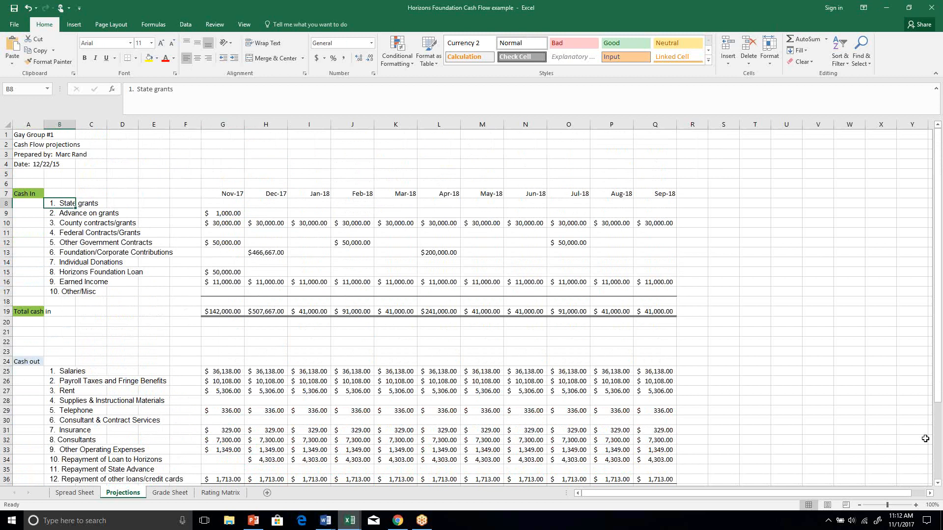
{"action": "key", "text": "Down"}
{"action": "key", "text": "Up"}
{"action": "key", "text": "Down"}
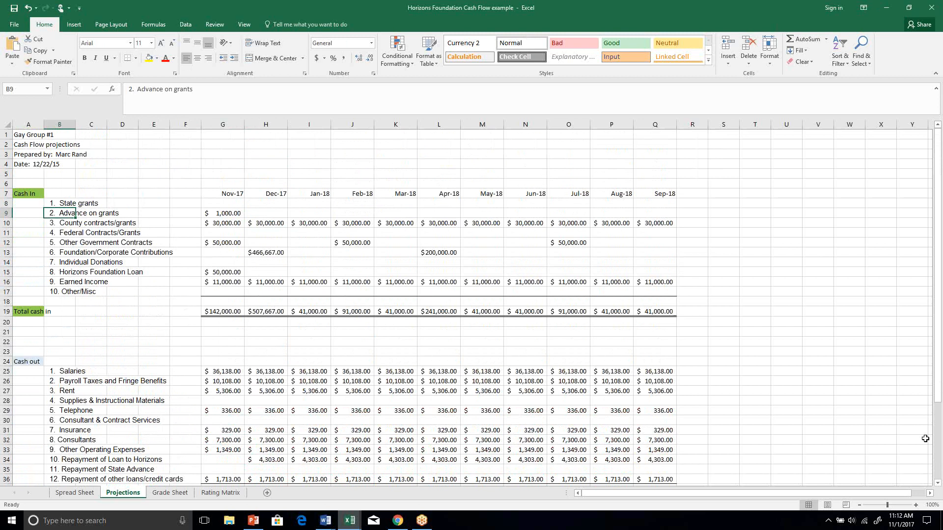
{"action": "key", "text": "Down"}
{"action": "key", "text": "Down"}
{"action": "key", "text": "Down"}
{"action": "key", "text": "Down"}
{"action": "key", "text": "Down"}
{"action": "key", "text": "Up"}
{"action": "key", "text": "Up"}
{"action": "key", "text": "Down"}
{"action": "key", "text": "Down"}
{"action": "key", "text": "Down"}
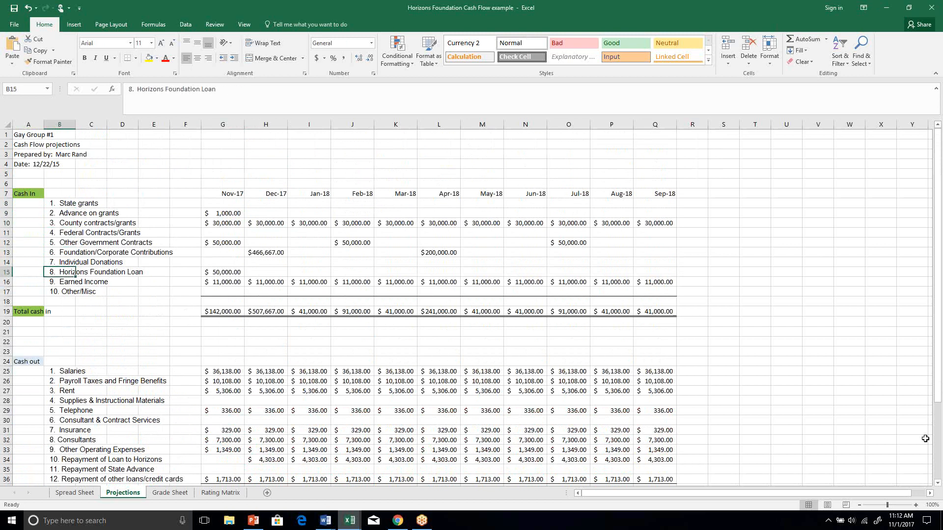
Examine the November 2017 entry for Horizons Foundation Loan, then return to the grant categories at the start of Cash in
{"action": "key", "text": "Right"}
{"action": "key", "text": "Right"}
{"action": "key", "text": "Right"}
{"action": "key", "text": "Right"}
{"action": "key", "text": "Right"}
{"action": "key", "text": "Left"}
{"action": "key", "text": "Left"}
{"action": "key", "text": "Left"}
{"action": "key", "text": "Left"}
{"action": "key", "text": "Left"}
{"action": "key", "text": "Up"}
{"action": "key", "text": "Up"}
{"action": "key", "text": "Up"}
{"action": "key", "text": "Up"}
{"action": "key", "text": "Up"}
{"action": "key", "text": "Up"}
{"action": "key", "text": "Up"}
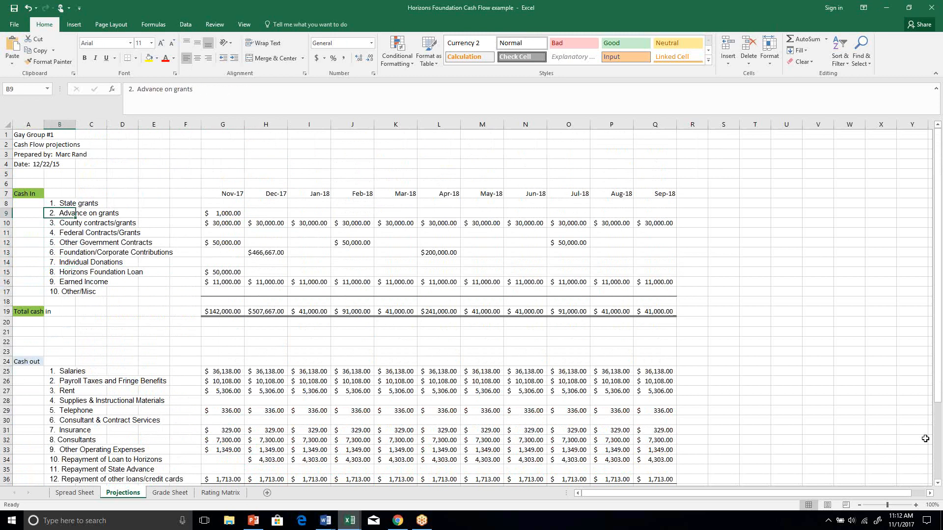
Review the monthly County contracts/grants amounts from November 2017 through September 2018
{"action": "key", "text": "Right"}
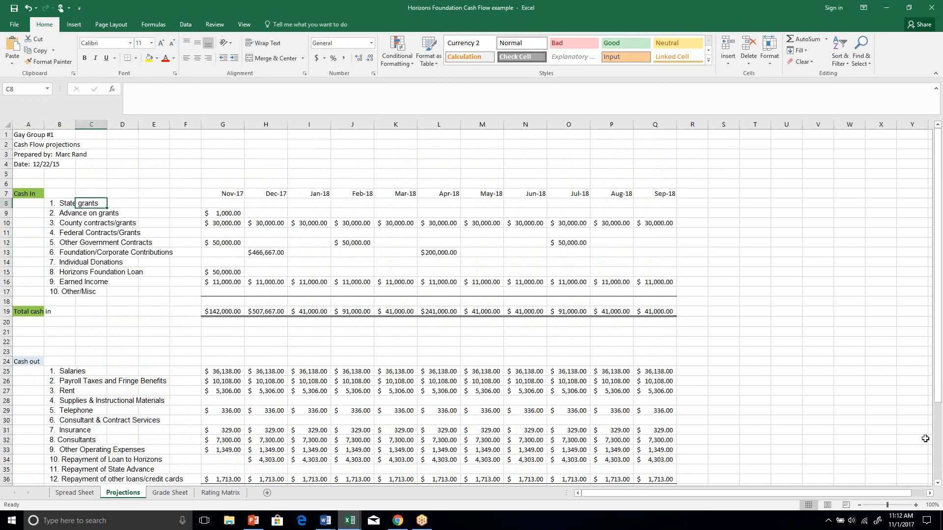
{"action": "key", "text": "Right"}
{"action": "key", "text": "Right"}
{"action": "key", "text": "Right"}
{"action": "key", "text": "Down"}
{"action": "key", "text": "Down"}
{"action": "key", "text": "Right"}
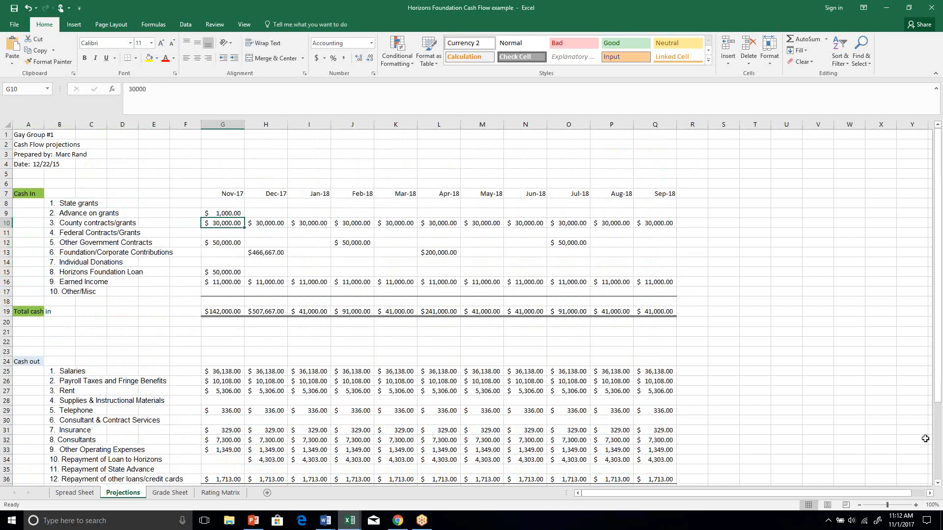
{"action": "key", "text": "Right"}
{"action": "key", "text": "Right"}
{"action": "key", "text": "Right"}
{"action": "key", "text": "Right"}
{"action": "key", "text": "Right"}
{"action": "key", "text": "Right"}
{"action": "key", "text": "Right"}
{"action": "key", "text": "Right"}
{"action": "key", "text": "Right"}
{"action": "key", "text": "Right"}
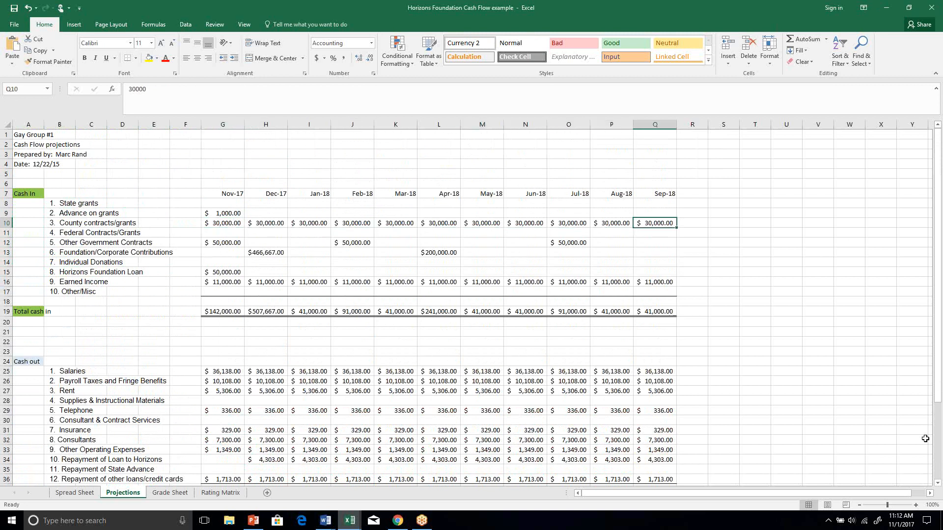
{"action": "key", "text": "Left"}
{"action": "key", "text": "Left"}
{"action": "key", "text": "Left"}
{"action": "key", "text": "Left"}
{"action": "key", "text": "Left"}
{"action": "key", "text": "Left"}
{"action": "key", "text": "Left"}
{"action": "key", "text": "Left"}
{"action": "key", "text": "Left"}
{"action": "key", "text": "Left"}
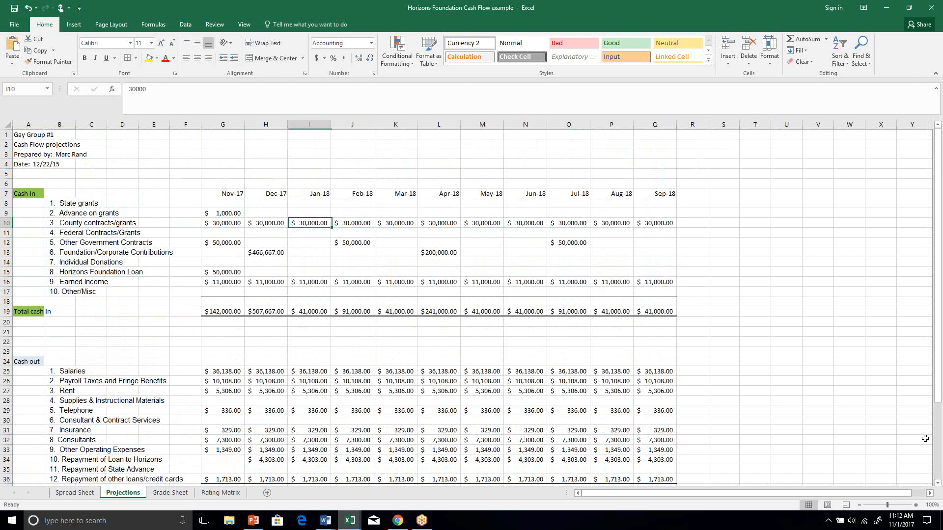
Review the November 2017 cash in amounts from Other Government Contracts down to the Total cash in formula
{"action": "key", "text": "Down"}
{"action": "key", "text": "Down"}
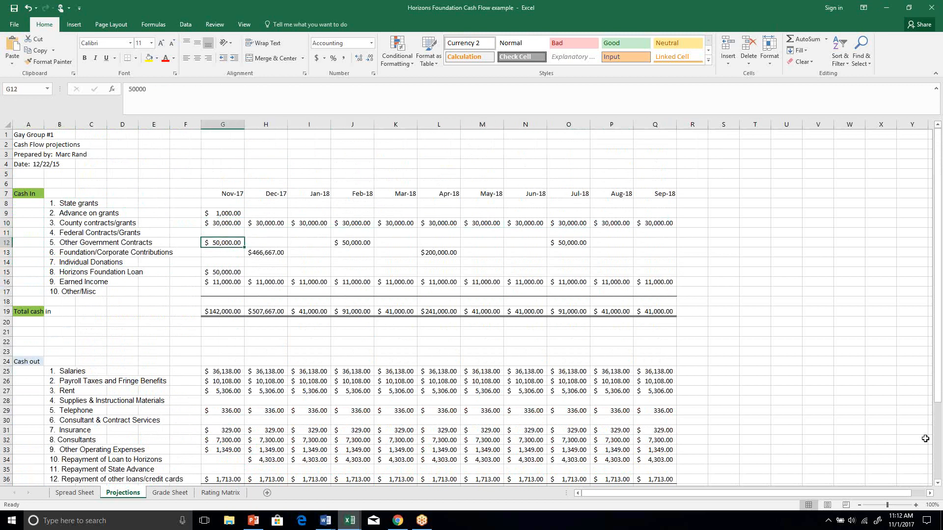
{"action": "key", "text": "Down"}
{"action": "key", "text": "Down"}
{"action": "key", "text": "Down"}
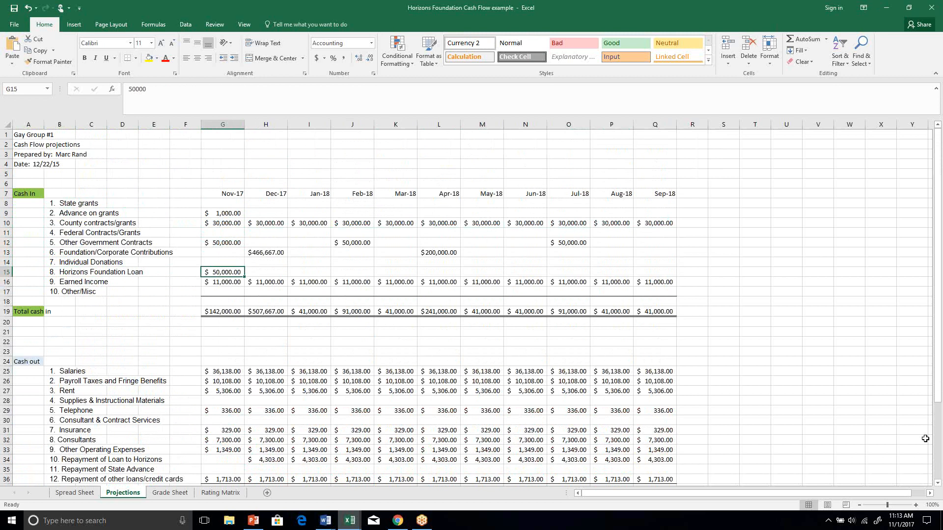
{"action": "key", "text": "Down"}
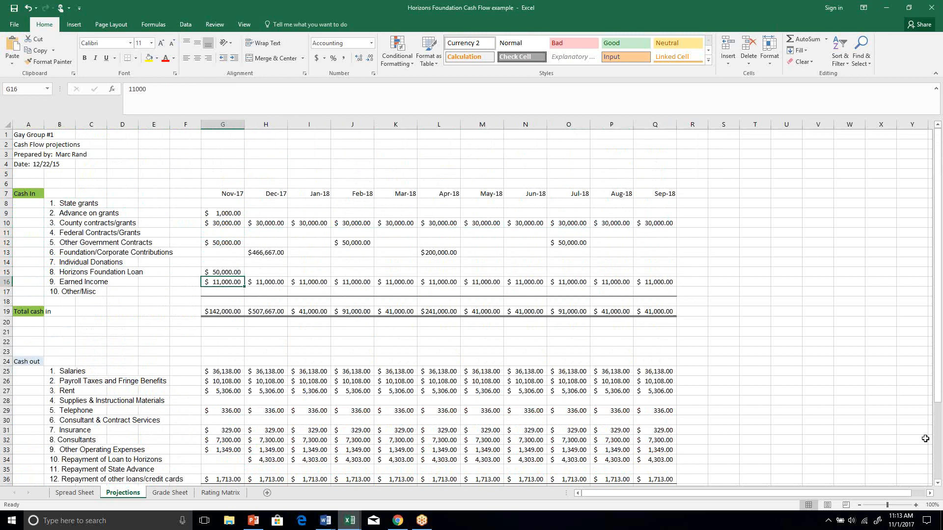
{"action": "key", "text": "Down"}
{"action": "key", "text": "Down"}
{"action": "key", "text": "Down"}
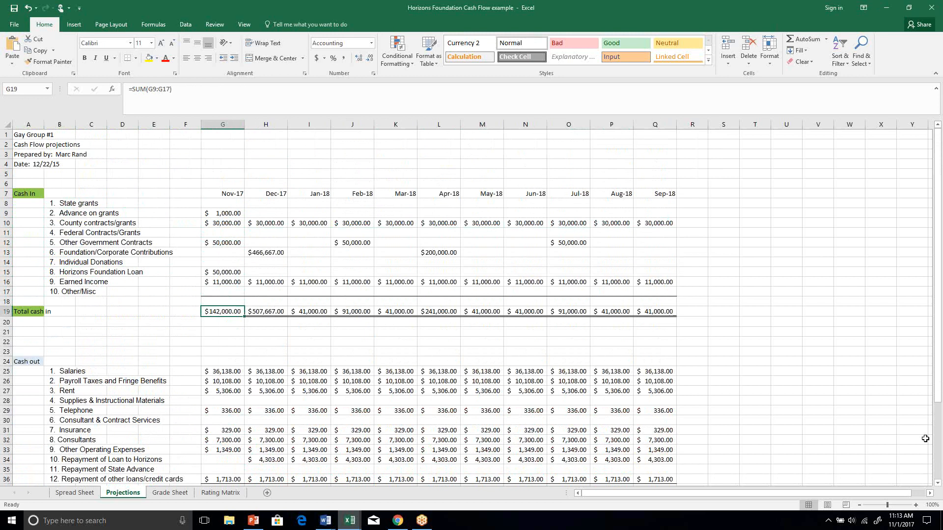
Set the December 2017 Foundation/Corporate Contributions amount to 400000
{"action": "key", "text": "Up"}
{"action": "key", "text": "Up"}
{"action": "key", "text": "Up"}
{"action": "key", "text": "Up"}
{"action": "key", "text": "Up"}
{"action": "key", "text": "Up"}
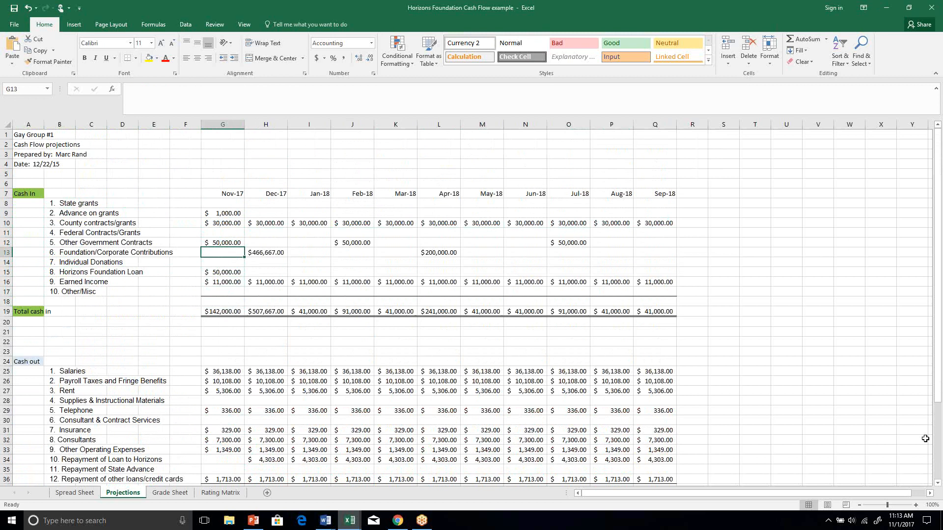
{"action": "key", "text": "Right"}
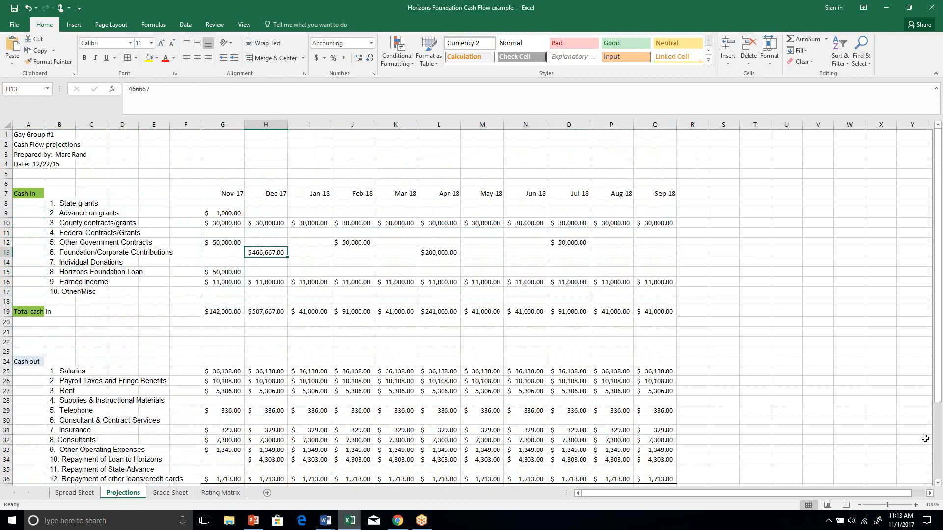
{"action": "type", "text": "400000"}
{"action": "key", "text": "Return"}
{"action": "key", "text": "Up"}
{"action": "type", "text": "20"}
{"action": "key", "text": "Return"}
{"action": "key", "text": "Up"}
{"action": "type", "text": "50,000"}
{"action": "key", "text": "Return"}
Set the December 2017 Foundation/Corporate Contributions amount to 500000 and check that month's Total cash in
{"action": "key", "text": "Up"}
{"action": "type", "text": "500000"}
{"action": "key", "text": "Return"}
{"action": "key", "text": "Up"}
{"action": "key", "text": "Down"}
{"action": "key", "text": "Down"}
{"action": "key", "text": "Down"}
{"action": "key", "text": "Down"}
{"action": "key", "text": "Down"}
{"action": "key", "text": "Down"}
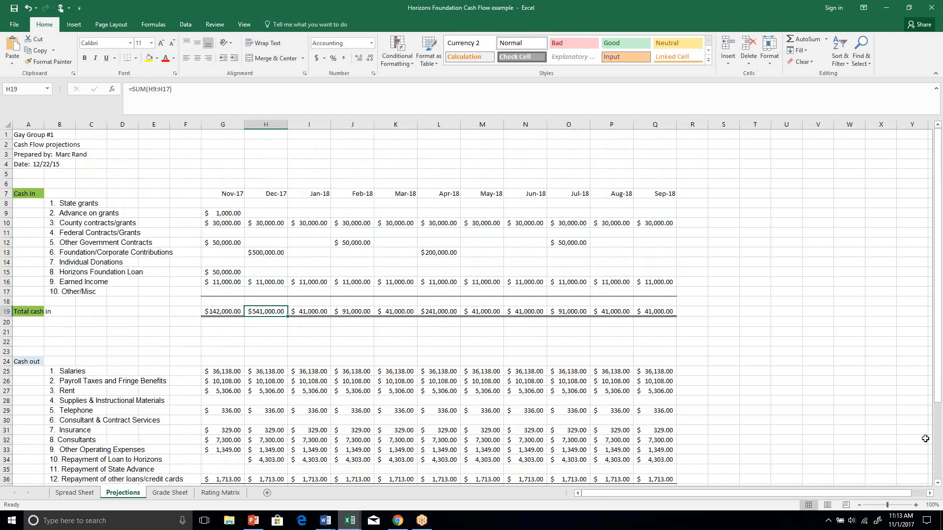
Review the Total cash in amounts and formulas from December 2017 through August 2018
{"action": "key", "text": "Up"}
{"action": "key", "text": "Up"}
{"action": "key", "text": "Up"}
{"action": "key", "text": "Down"}
{"action": "key", "text": "Down"}
{"action": "key", "text": "Down"}
{"action": "key", "text": "Right"}
{"action": "key", "text": "Right"}
{"action": "key", "text": "Left"}
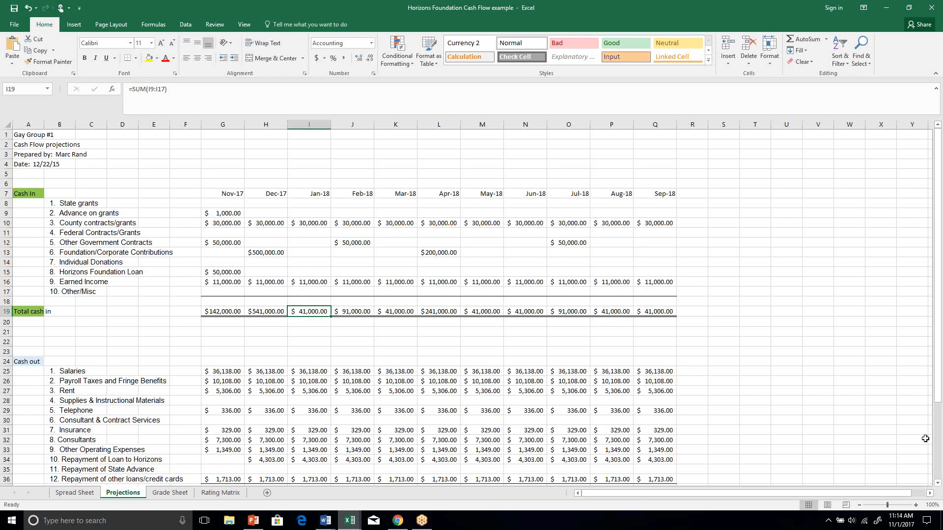
{"action": "key", "text": "Right"}
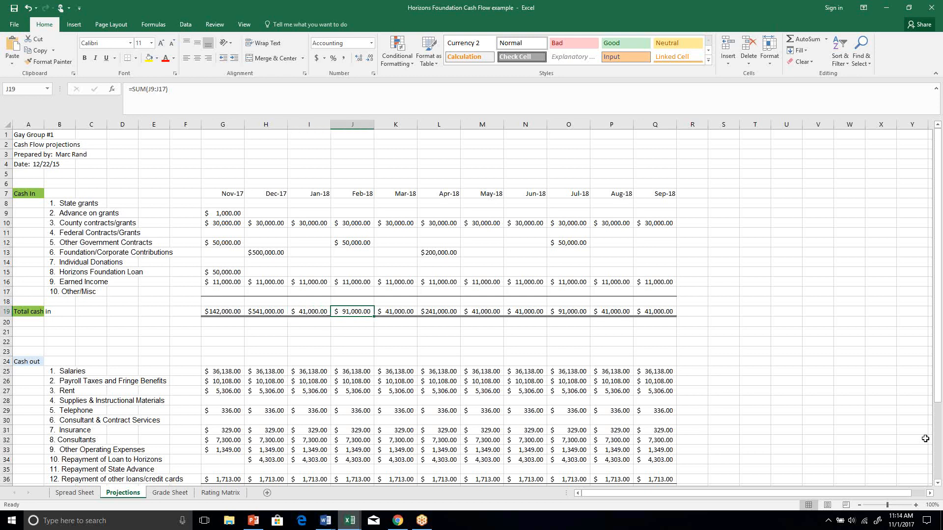
{"action": "key", "text": "Right"}
{"action": "key", "text": "Right"}
{"action": "key", "text": "Right"}
{"action": "key", "text": "Right"}
{"action": "key", "text": "Right"}
{"action": "key", "text": "Right"}
Review the Foundation/Corporate Contributions row from August 2018 back to November 2017
{"action": "key", "text": "Up"}
{"action": "key", "text": "Up"}
{"action": "key", "text": "Up"}
{"action": "key", "text": "Up"}
{"action": "key", "text": "Up"}
{"action": "key", "text": "Up"}
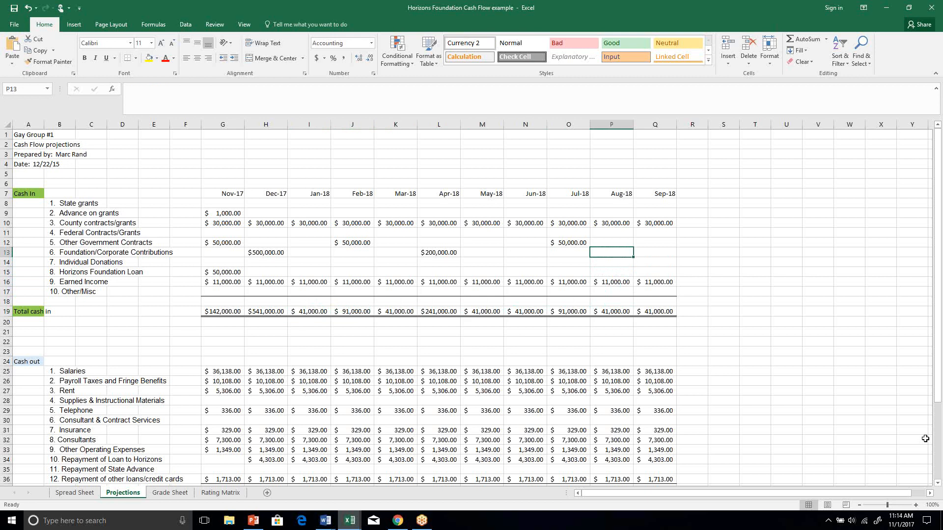
{"action": "key", "text": "Left"}
{"action": "key", "text": "Left"}
{"action": "key", "text": "Left"}
{"action": "key", "text": "Left"}
{"action": "key", "text": "Left"}
{"action": "key", "text": "Left"}
{"action": "key", "text": "Left"}
{"action": "key", "text": "Left"}
{"action": "key", "text": "Left"}
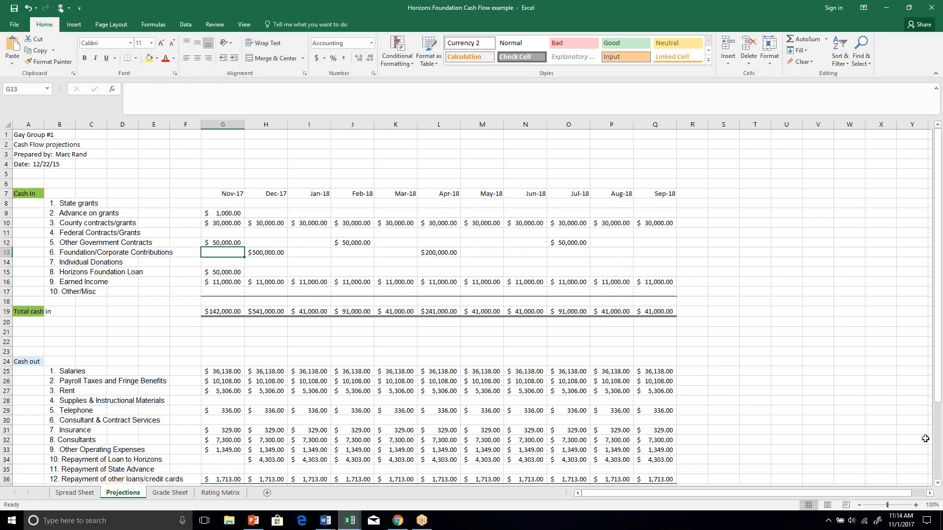
Review the November 2017 column from Foundation/Corporate Contributions through Total cash in and down the Cash out items
{"action": "key", "text": "Down"}
{"action": "key", "text": "Down"}
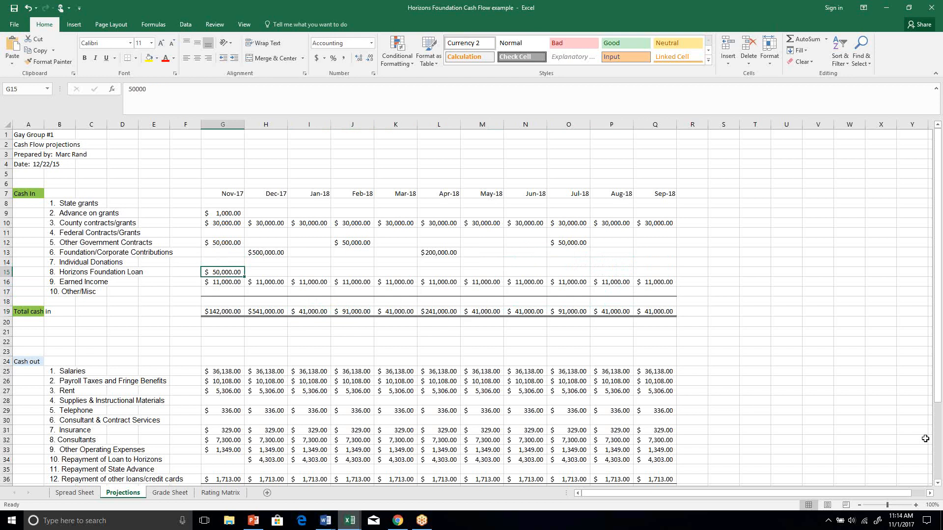
{"action": "key", "text": "Down"}
{"action": "key", "text": "Down"}
{"action": "key", "text": "Down"}
{"action": "key", "text": "Down"}
{"action": "key", "text": "Down"}
{"action": "key", "text": "Down"}
{"action": "key", "text": "Down"}
{"action": "key", "text": "Down"}
{"action": "key", "text": "Down"}
{"action": "key", "text": "Down"}
{"action": "key", "text": "Down"}
{"action": "key", "text": "Down"}
{"action": "key", "text": "Down"}
{"action": "key", "text": "Down"}
{"action": "key", "text": "Down"}
{"action": "key", "text": "Down"}
{"action": "key", "text": "Down"}
{"action": "key", "text": "Down"}
{"action": "key", "text": "Down"}
{"action": "key", "text": "Down"}
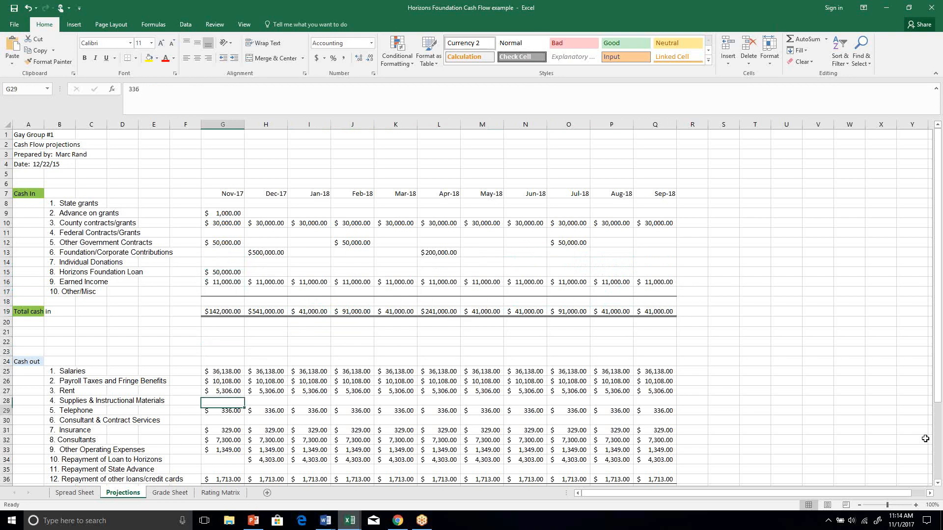
{"action": "key", "text": "Down"}
{"action": "key", "text": "Down"}
{"action": "key", "text": "Down"}
{"action": "key", "text": "Down"}
Return to the start of the Cash out list at the Salaries label
{"action": "key", "text": "Up"}
{"action": "key", "text": "Up"}
{"action": "key", "text": "Up"}
{"action": "key", "text": "Up"}
{"action": "key", "text": "Up"}
{"action": "key", "text": "Up"}
{"action": "key", "text": "Up"}
{"action": "key", "text": "Up"}
{"action": "key", "text": "Up"}
{"action": "key", "text": "Up"}
{"action": "key", "text": "Up"}
{"action": "key", "text": "Up"}
{"action": "key", "text": "Up"}
{"action": "key", "text": "Up"}
{"action": "key", "text": "Up"}
{"action": "key", "text": "Up"}
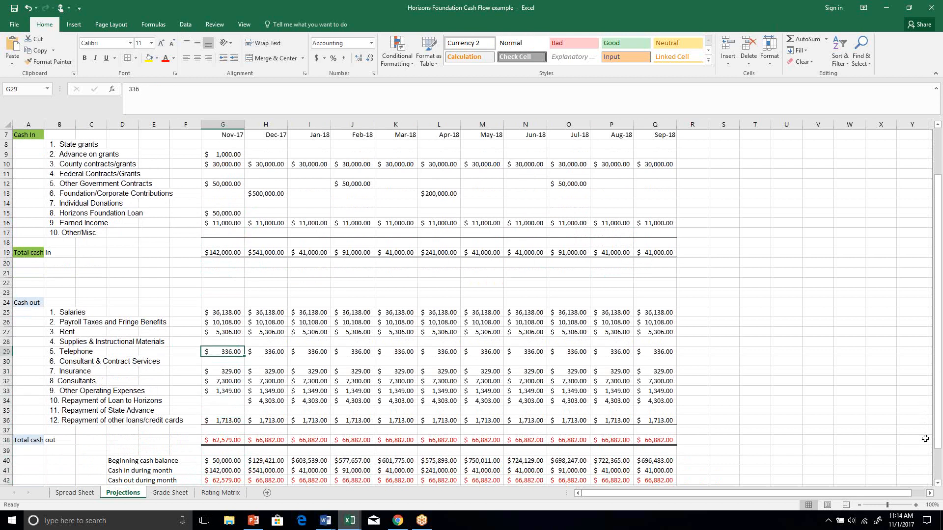
{"action": "key", "text": "Left"}
{"action": "key", "text": "Left"}
{"action": "key", "text": "Left"}
{"action": "key", "text": "Left"}
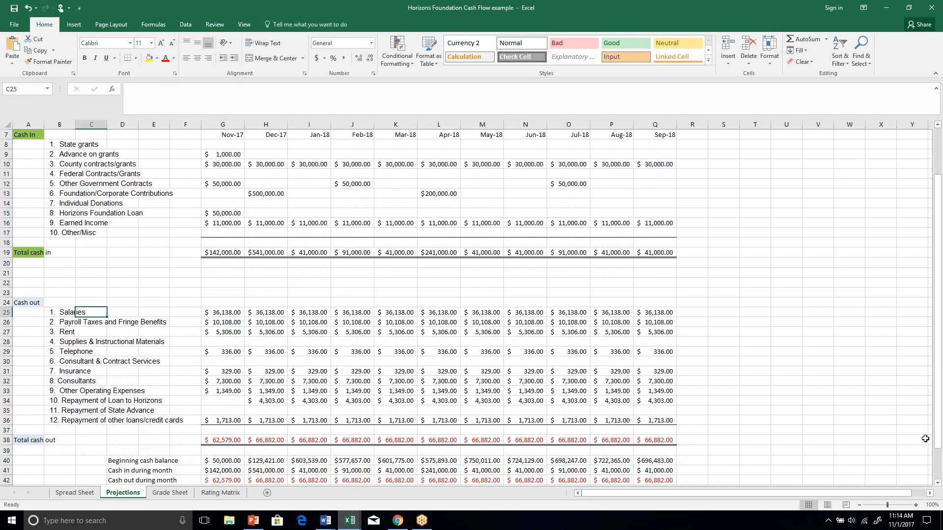
{"action": "key", "text": "Left"}
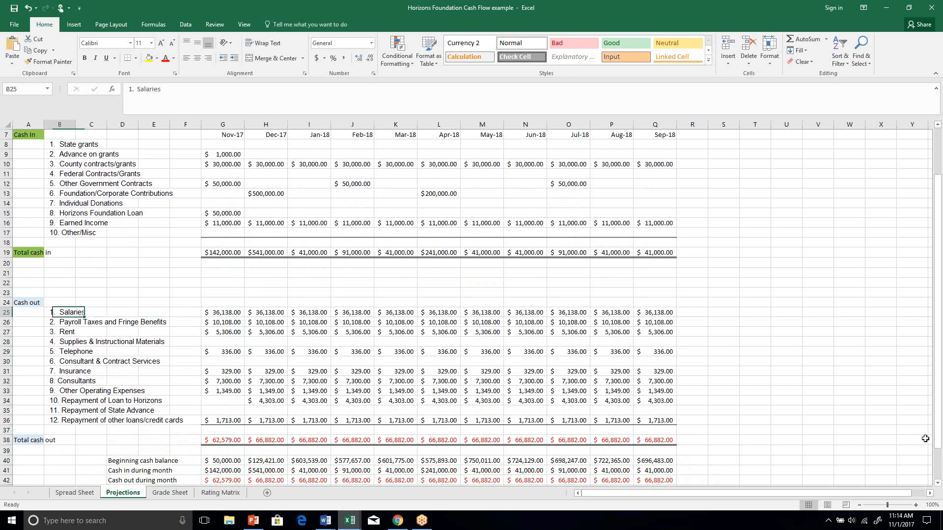
Review the Cash out category labels from Salaries down to Other Operating Expenses
{"action": "key", "text": "Down"}
{"action": "key", "text": "Down"}
{"action": "key", "text": "Down"}
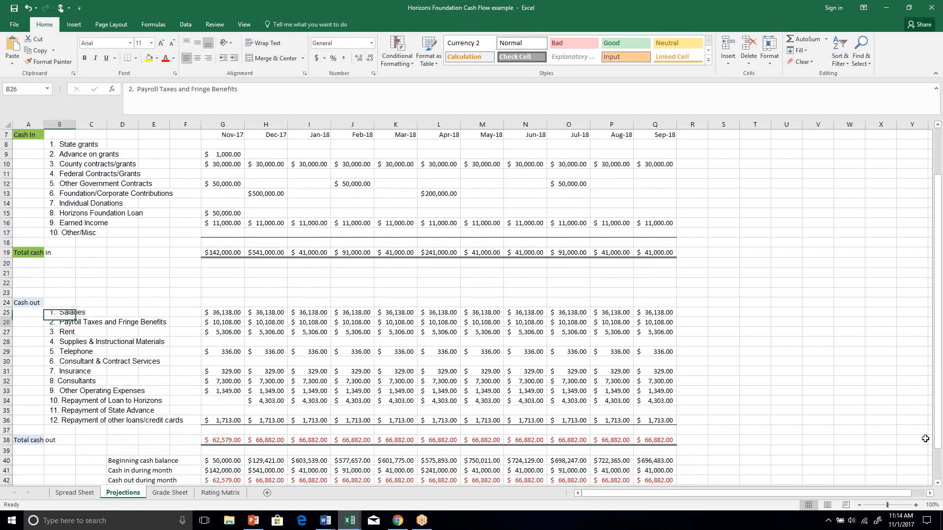
{"action": "key", "text": "Down"}
{"action": "key", "text": "Down"}
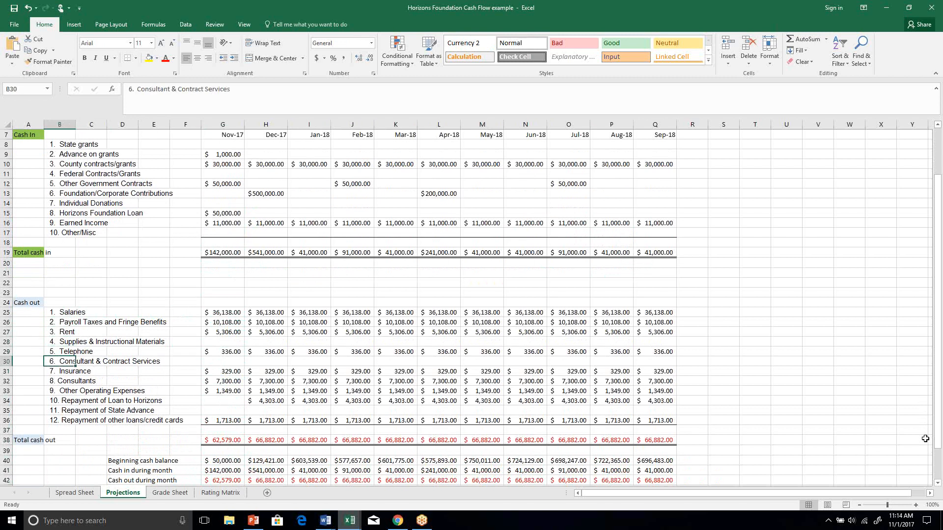
{"action": "key", "text": "Down"}
{"action": "key", "text": "Down"}
{"action": "key", "text": "Down"}
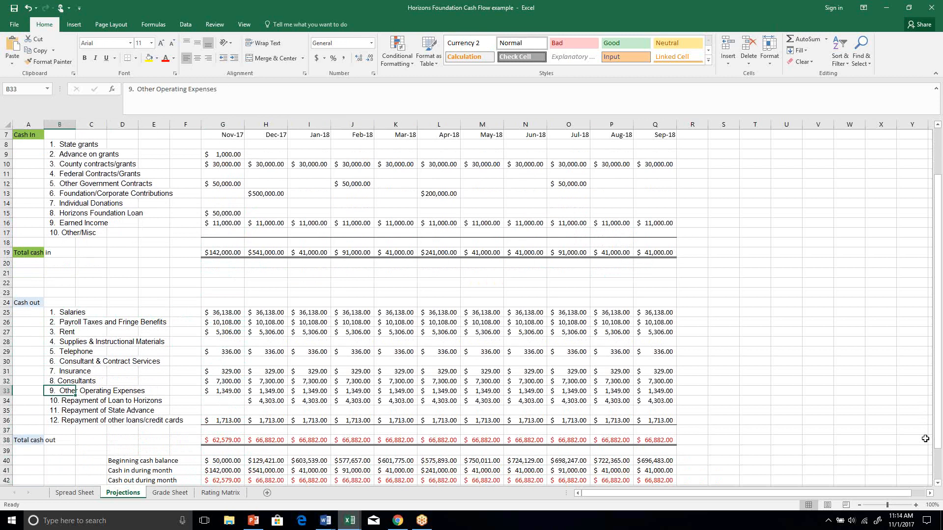
Review the November 2017 Cash out amounts from Salaries down to Repayment of other loans/credit cards
{"action": "key", "text": "Right"}
{"action": "key", "text": "Right"}
{"action": "key", "text": "Right"}
{"action": "key", "text": "Right"}
{"action": "key", "text": "Right"}
{"action": "key", "text": "Up"}
{"action": "key", "text": "Up"}
{"action": "key", "text": "Up"}
{"action": "key", "text": "Up"}
{"action": "key", "text": "Up"}
{"action": "key", "text": "Up"}
{"action": "key", "text": "Up"}
{"action": "key", "text": "Up"}
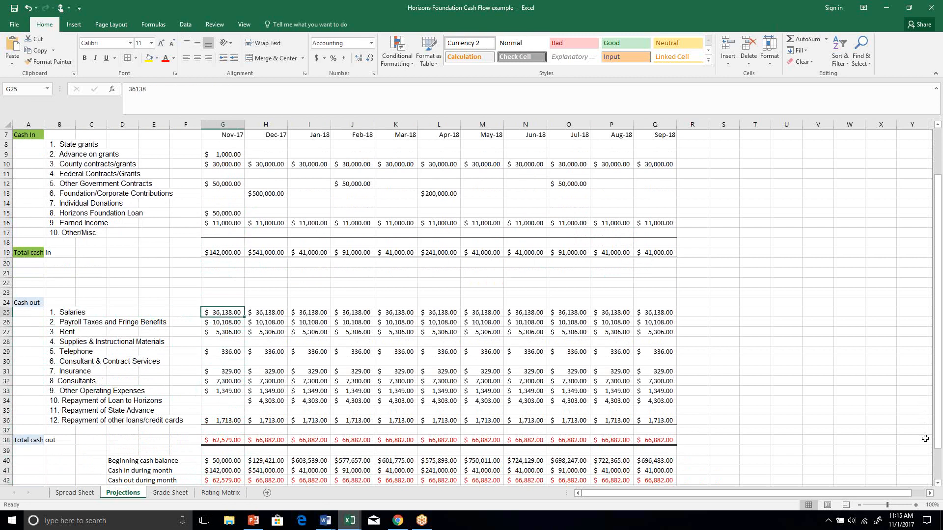
{"action": "key", "text": "Down"}
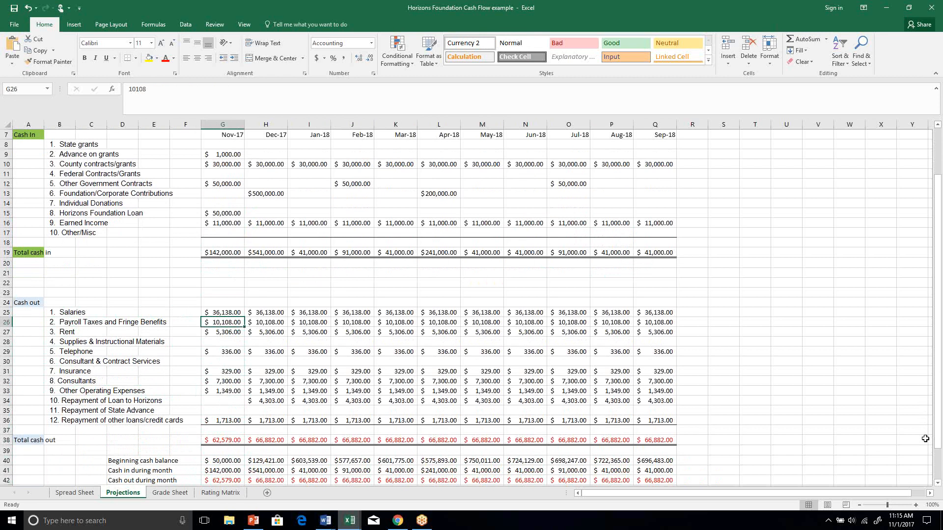
{"action": "key", "text": "Down"}
{"action": "key", "text": "Down"}
{"action": "key", "text": "Down"}
{"action": "key", "text": "Down"}
{"action": "key", "text": "Down"}
{"action": "key", "text": "Down"}
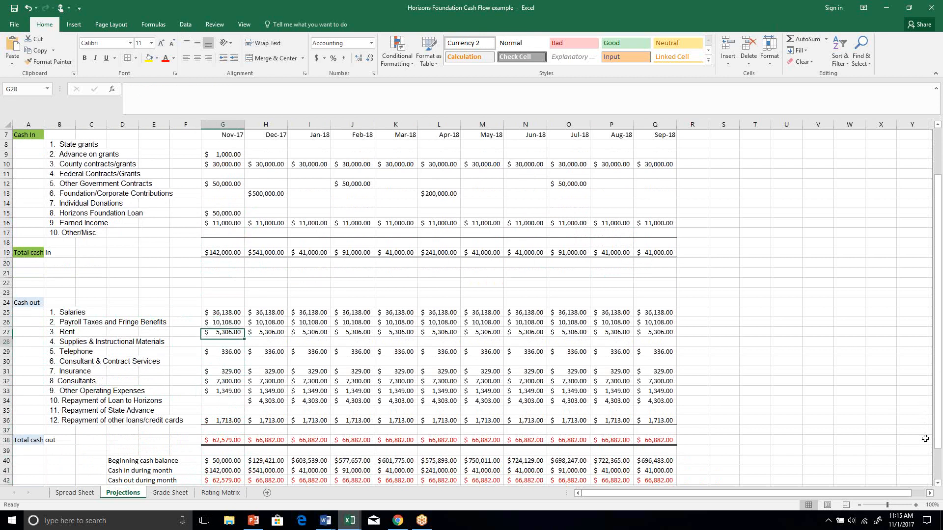
{"action": "key", "text": "Down"}
{"action": "key", "text": "Down"}
{"action": "key", "text": "Down"}
{"action": "key", "text": "Down"}
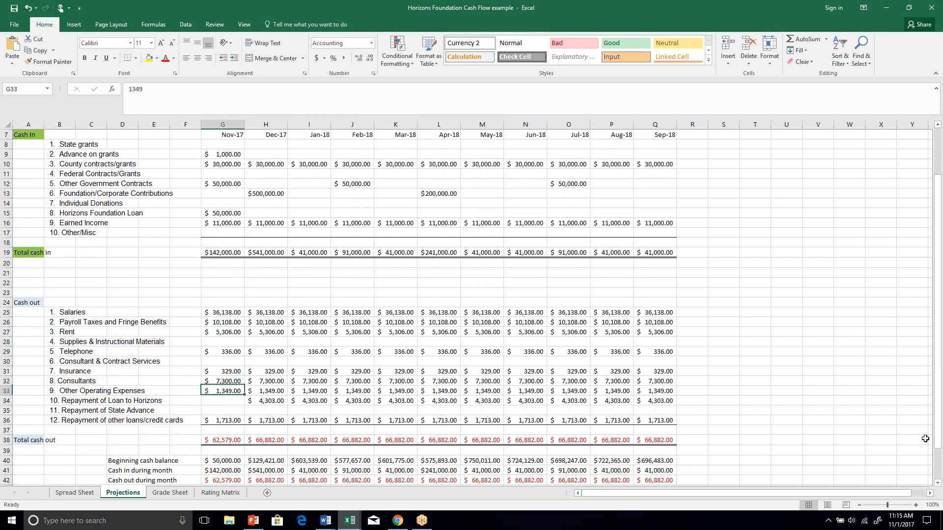
Review the December 2017 Cash out amounts, ending at Repayment of Loan to Horizons
{"action": "key", "text": "Right"}
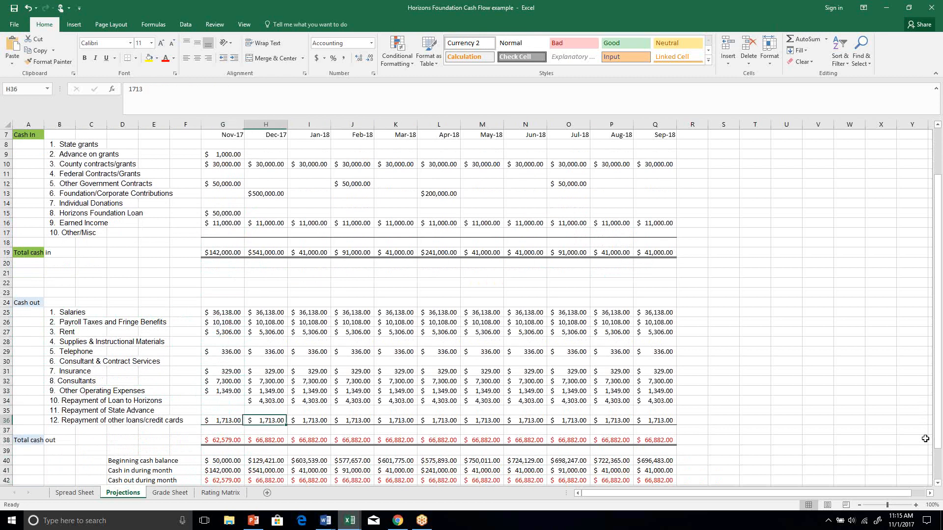
{"action": "key", "text": "Up"}
{"action": "key", "text": "Up"}
{"action": "key", "text": "Up"}
{"action": "key", "text": "Up"}
{"action": "key", "text": "Up"}
{"action": "key", "text": "Up"}
{"action": "key", "text": "Up"}
{"action": "key", "text": "Up"}
{"action": "key", "text": "Up"}
{"action": "key", "text": "Up"}
{"action": "key", "text": "Down"}
{"action": "key", "text": "Down"}
{"action": "key", "text": "Down"}
{"action": "key", "text": "Down"}
{"action": "key", "text": "Down"}
{"action": "key", "text": "Down"}
{"action": "key", "text": "Down"}
{"action": "key", "text": "Down"}
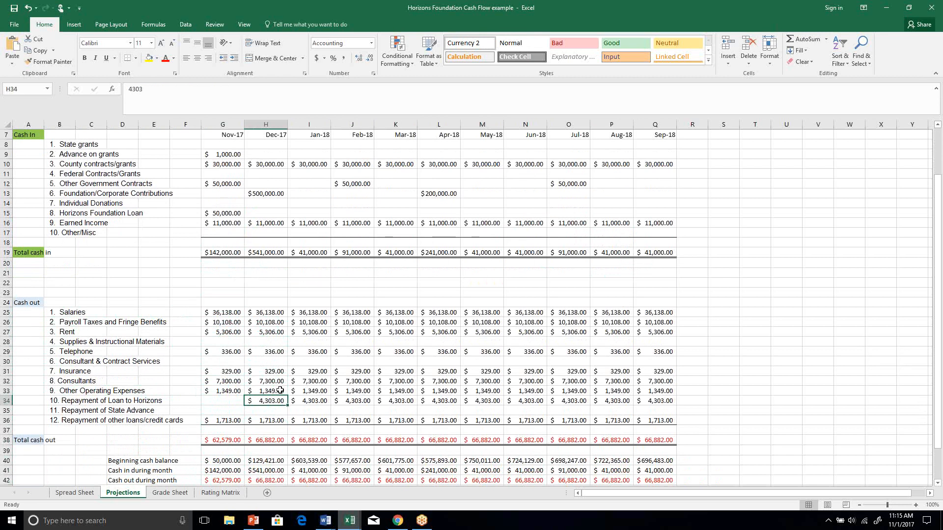
Review the Total cash out amounts and formulas from November 2017 through July 2018 and back
{"action": "left_click", "coordinate": [222, 440]}
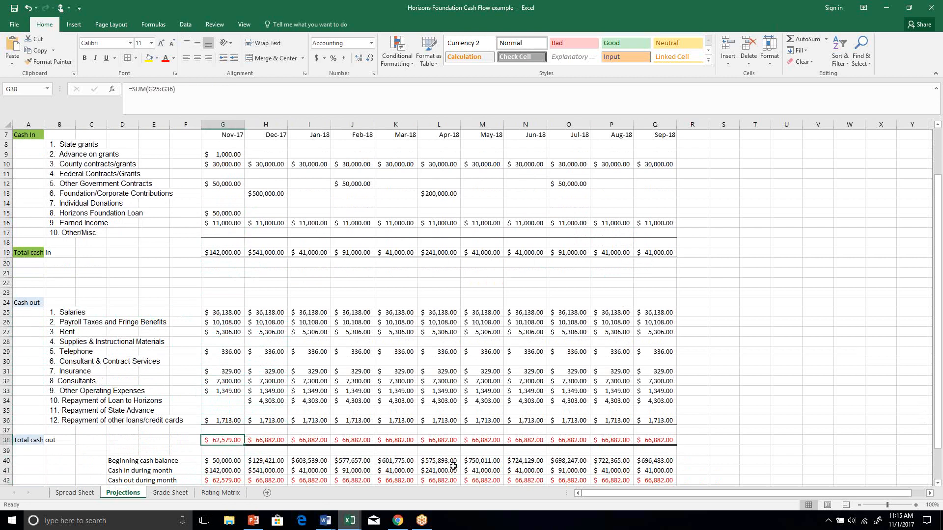
{"action": "key", "text": "Right"}
{"action": "key", "text": "Right"}
{"action": "key", "text": "Right"}
{"action": "key", "text": "Right"}
{"action": "key", "text": "Right"}
{"action": "key", "text": "Right"}
{"action": "key", "text": "Right"}
{"action": "key", "text": "Right"}
{"action": "key", "text": "Left"}
{"action": "key", "text": "Left"}
{"action": "key", "text": "Left"}
{"action": "key", "text": "Left"}
{"action": "key", "text": "Left"}
{"action": "key", "text": "Left"}
{"action": "key", "text": "Left"}
{"action": "key", "text": "Left"}
Review the November 2017 cash summary rows, from Month end cash balance back up to Beginning cash balance
{"action": "key", "text": "Down"}
{"action": "key", "text": "Down"}
{"action": "key", "text": "Down"}
{"action": "key", "text": "Down"}
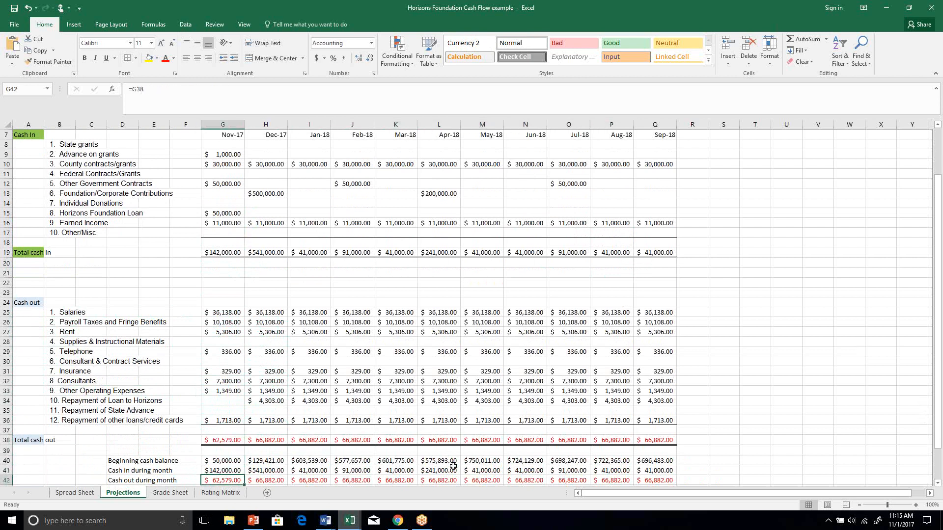
{"action": "key", "text": "Down"}
{"action": "key", "text": "Down"}
{"action": "key", "text": "Down"}
{"action": "key", "text": "Down"}
{"action": "key", "text": "Up"}
{"action": "key", "text": "Up"}
{"action": "key", "text": "Up"}
{"action": "key", "text": "Up"}
{"action": "key", "text": "Up"}
{"action": "key", "text": "Up"}
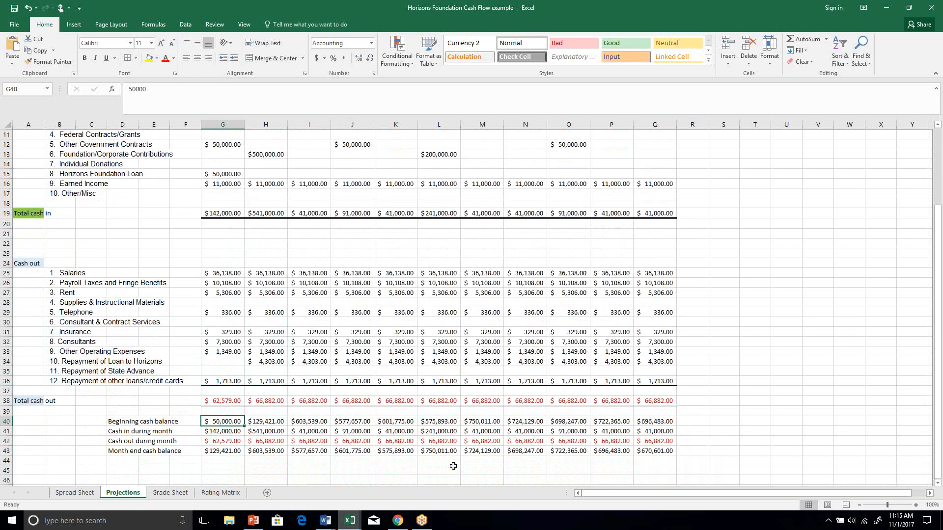
Check the formulas behind November 2017 Cash in during month and Month end cash balance
{"action": "key", "text": "Down"}
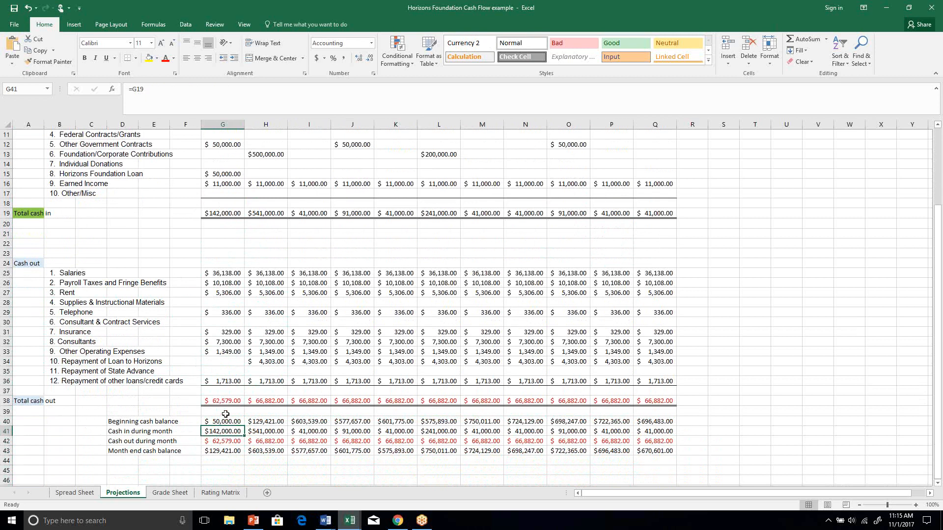
{"action": "mouse_move", "coordinate": [325, 521]}
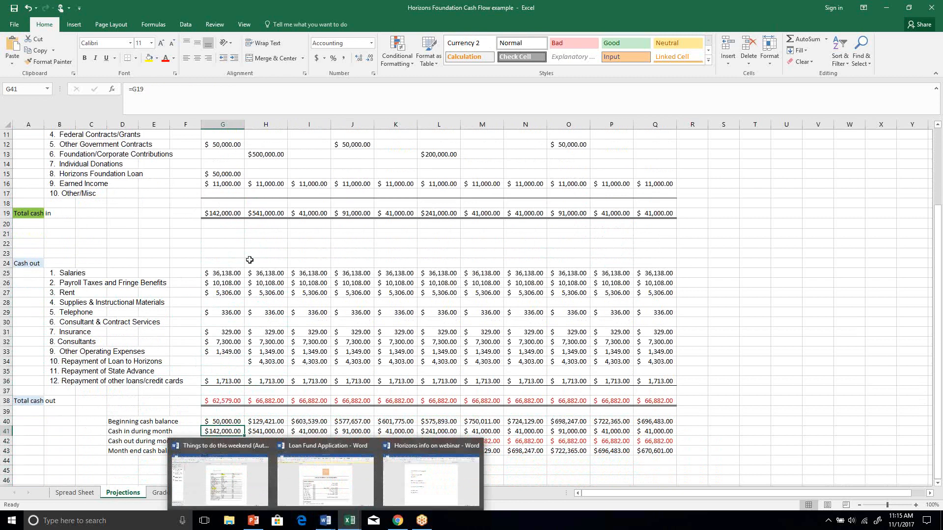
{"action": "left_click", "coordinate": [227, 450]}
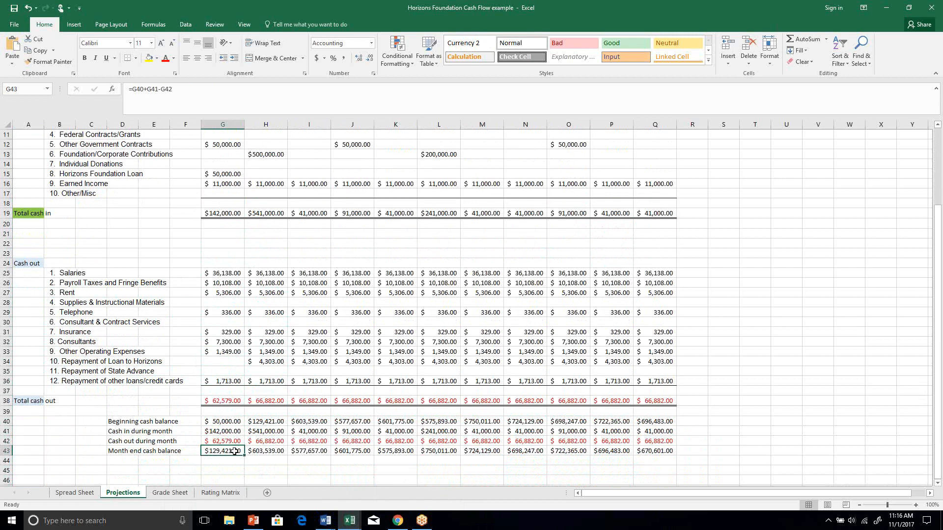
{"action": "scroll", "coordinate": [234, 451], "scroll_direction": "up", "scroll_amount": 4}
{"action": "scroll", "coordinate": [266, 453], "scroll_direction": "down", "scroll_amount": 3}
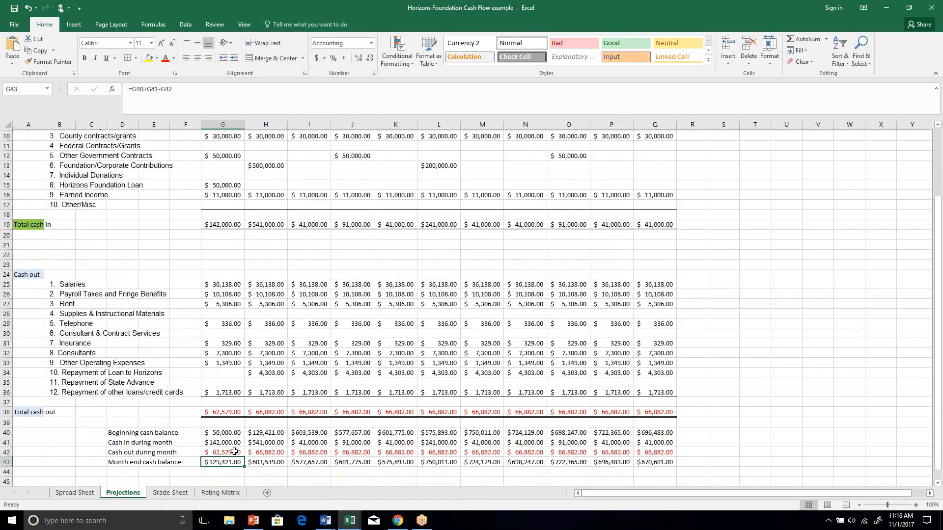
Trace the December 2017 summary from Beginning cash balance to Month end cash balance, and check January 2018's Month end cash balance
{"action": "left_click", "coordinate": [278, 430]}
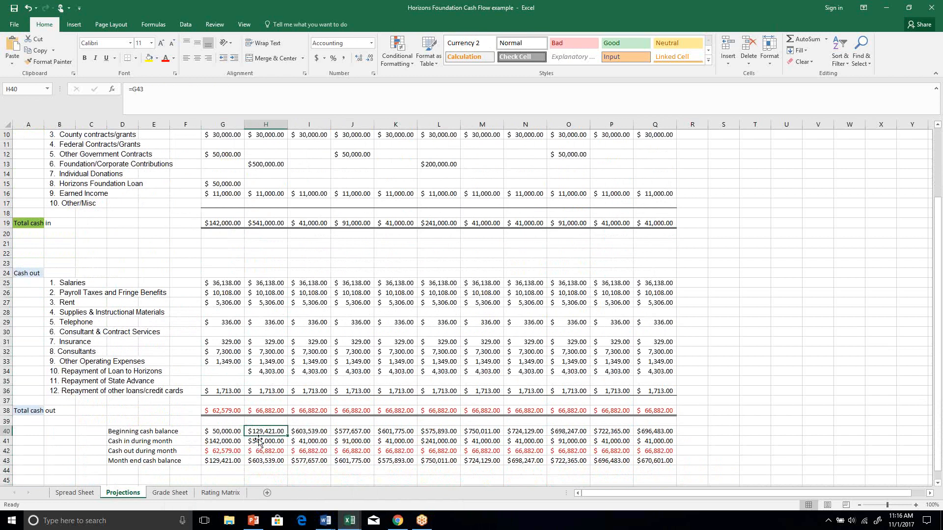
{"action": "key", "text": "Down"}
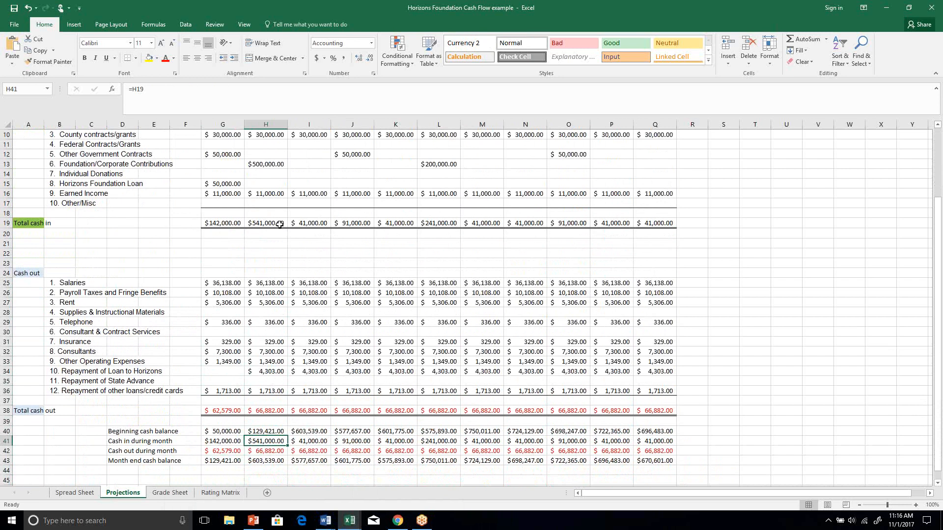
{"action": "left_click", "coordinate": [280, 451]}
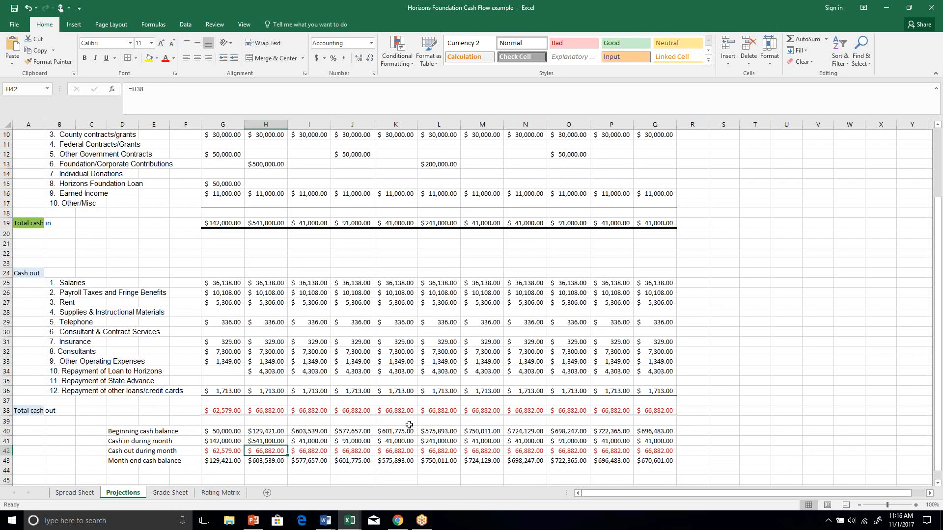
{"action": "key", "text": "Down"}
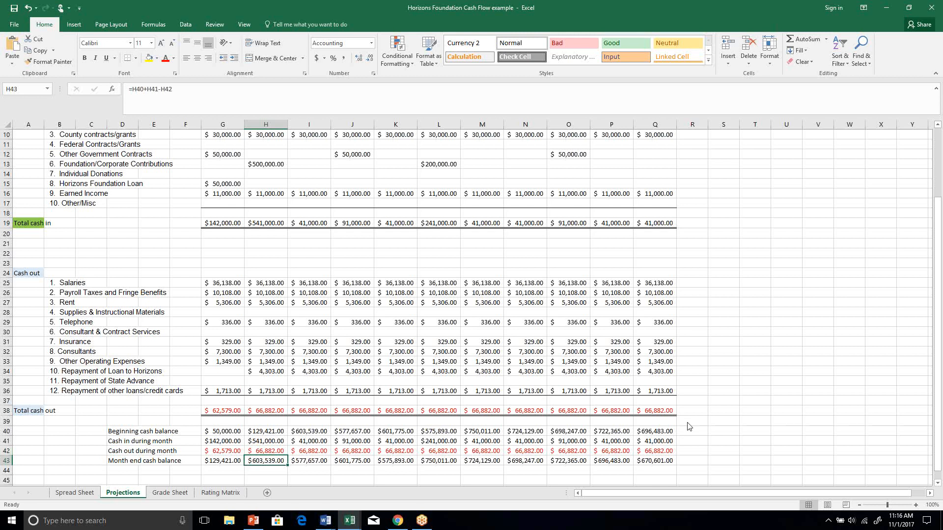
{"action": "left_click", "coordinate": [325, 462]}
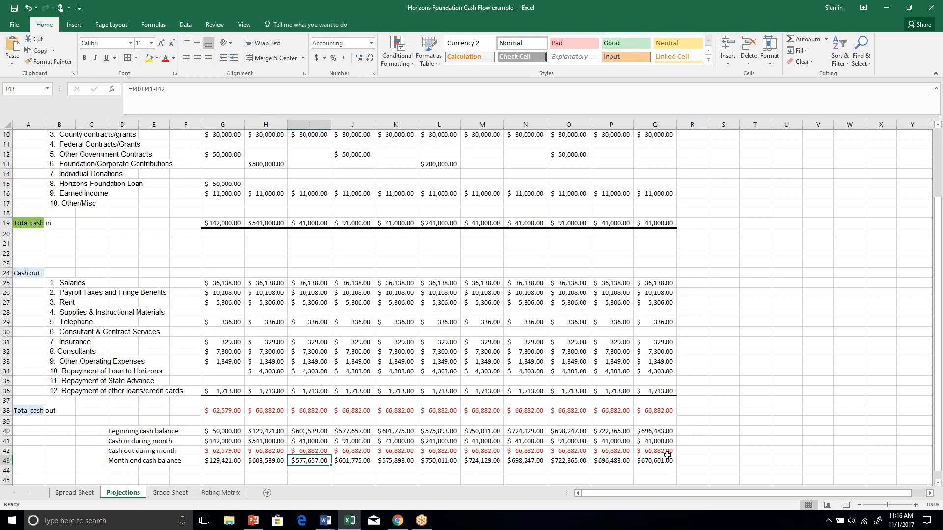
Set the April 2018 Foundation/Corporate Contributions amount to 1,000,000
{"action": "scroll", "coordinate": [668, 456], "scroll_direction": "up", "scroll_amount": 3}
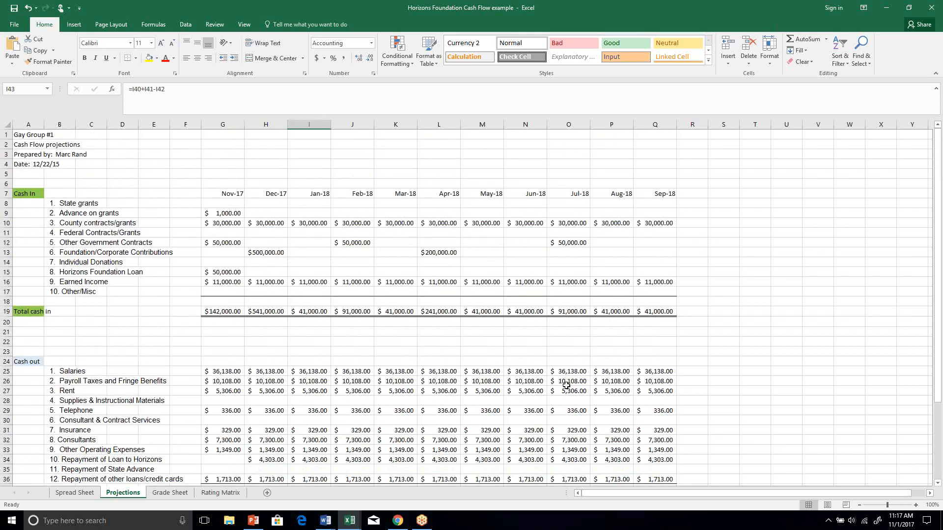
{"action": "left_click", "coordinate": [446, 253]}
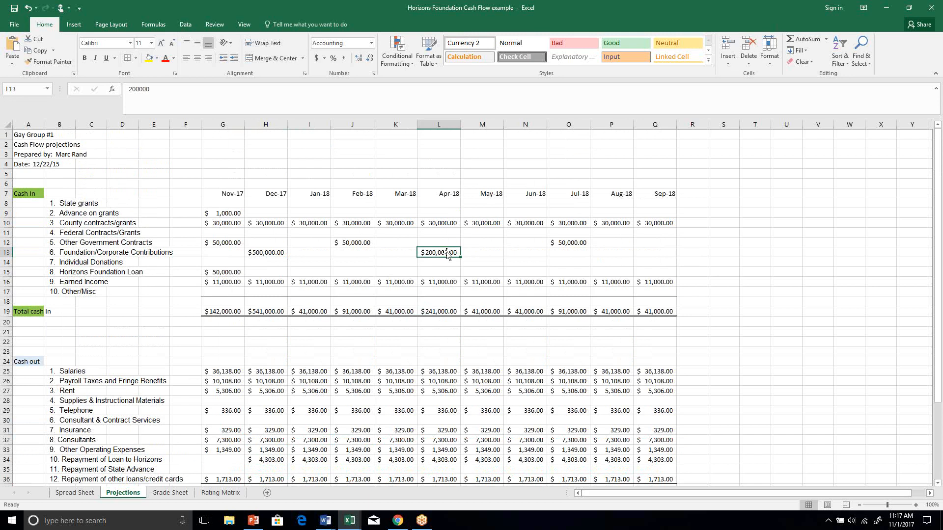
{"action": "type", "text": "10000"}
{"action": "key", "text": "Return"}
{"action": "left_click", "coordinate": [447, 252]}
{"action": "type", "text": "1,000,000"}
{"action": "key", "text": "Return"}
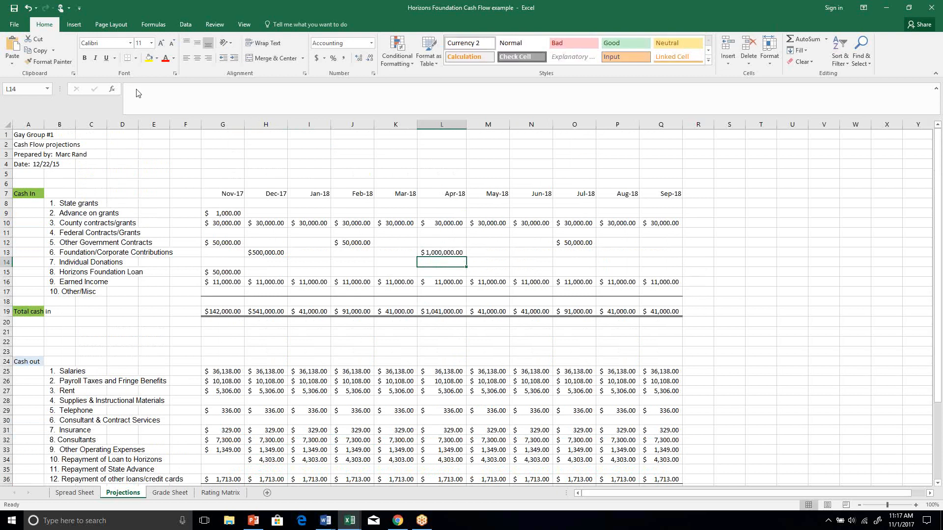
Set the April 2018 Foundation/Corporate Contributions amount to 100,000
{"action": "left_click", "coordinate": [447, 252]}
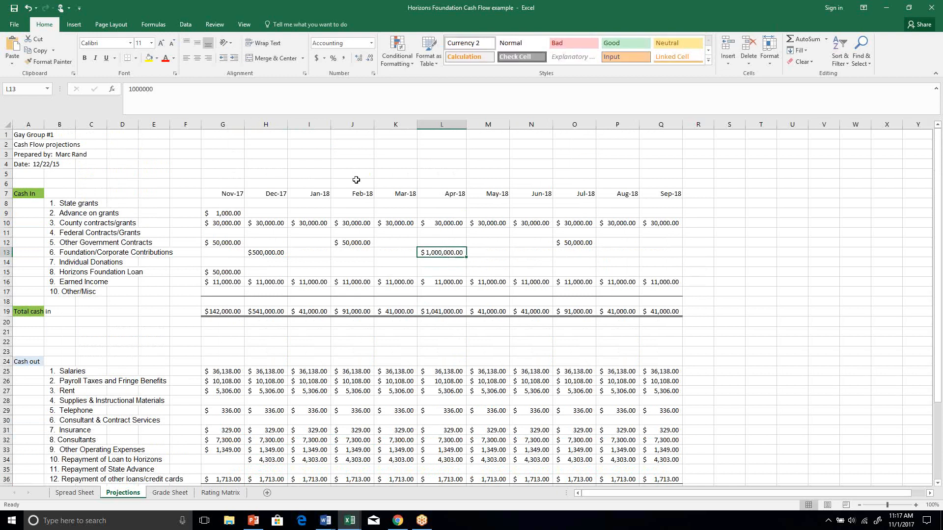
{"action": "left_click", "coordinate": [292, 91]}
{"action": "key", "text": "BackSpace"}
{"action": "key", "text": "Return"}
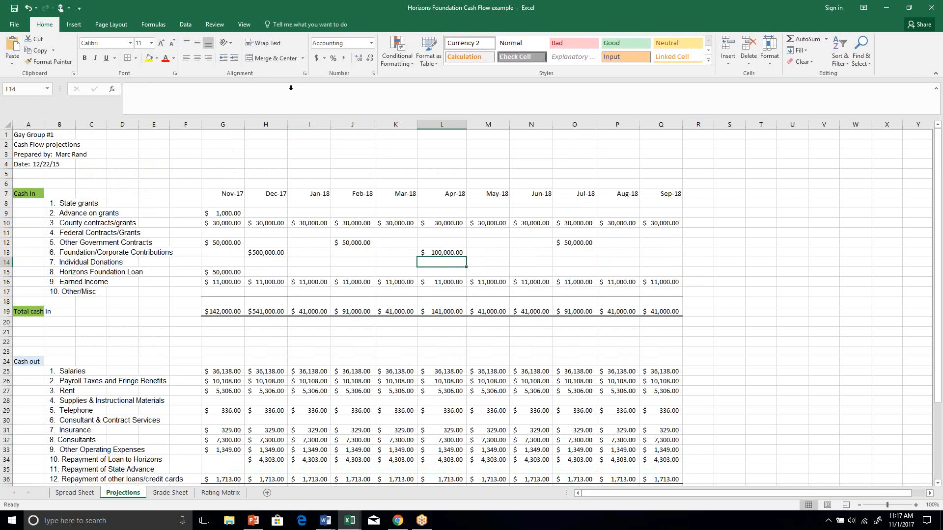
Check the April 2018 Cash in during month formula and compare it with the contributions and cash balance rows
{"action": "scroll", "coordinate": [471, 340], "scroll_direction": "down", "scroll_amount": 4}
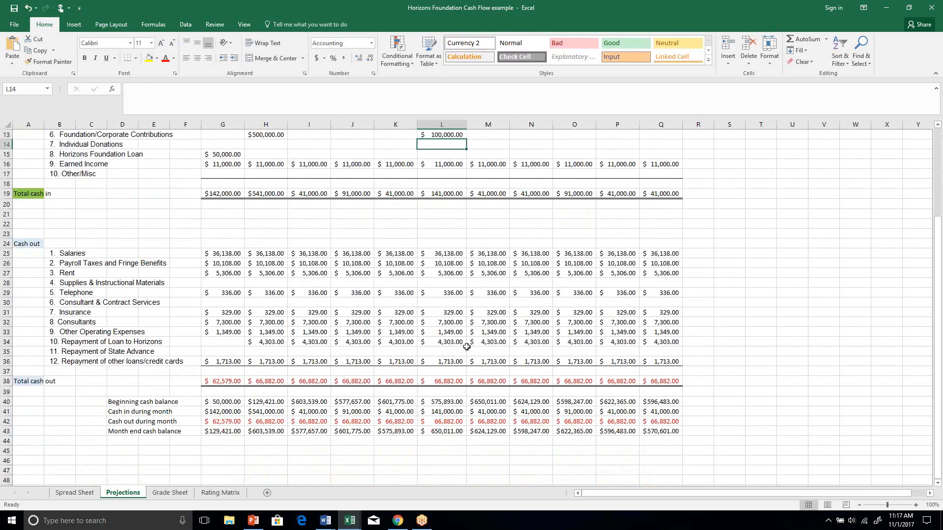
{"action": "left_click", "coordinate": [458, 413]}
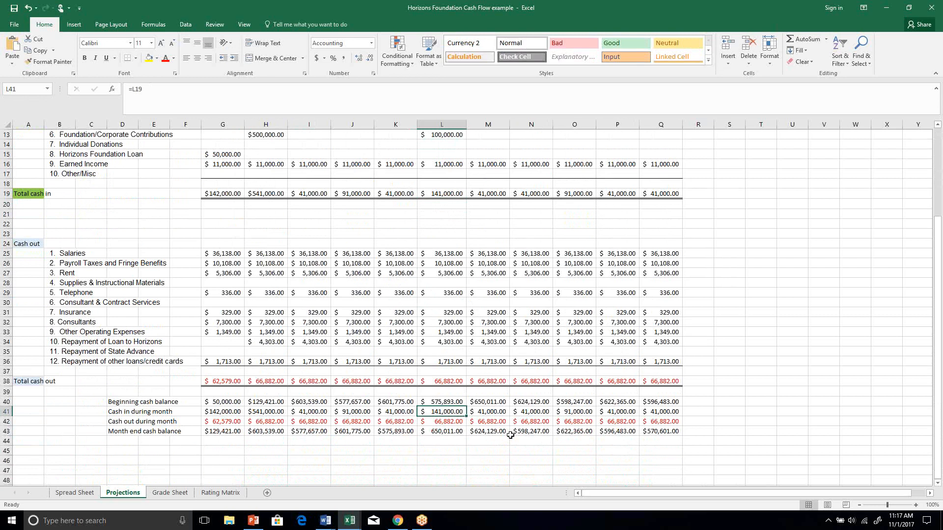
{"action": "scroll", "coordinate": [517, 430], "scroll_direction": "up", "scroll_amount": 2}
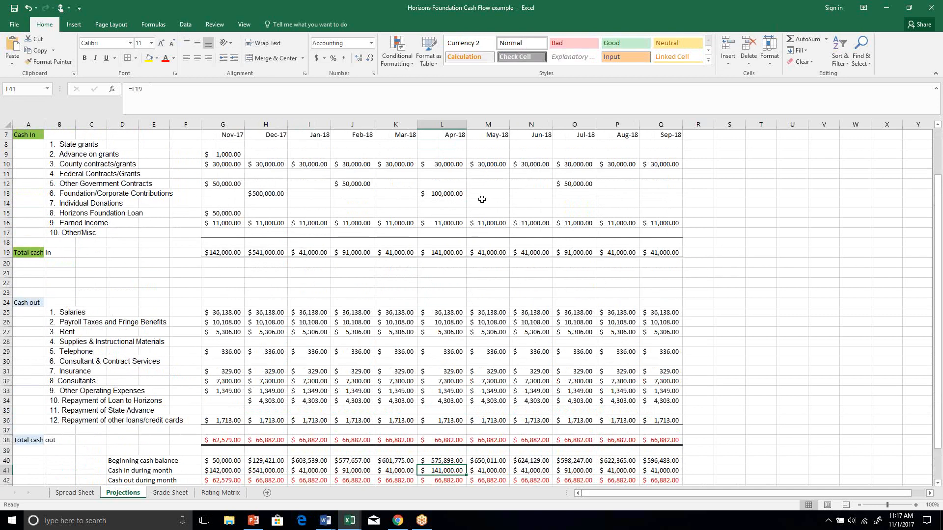
{"action": "scroll", "coordinate": [482, 203], "scroll_direction": "down", "scroll_amount": 1}
{"action": "scroll", "coordinate": [481, 204], "scroll_direction": "down", "scroll_amount": 1}
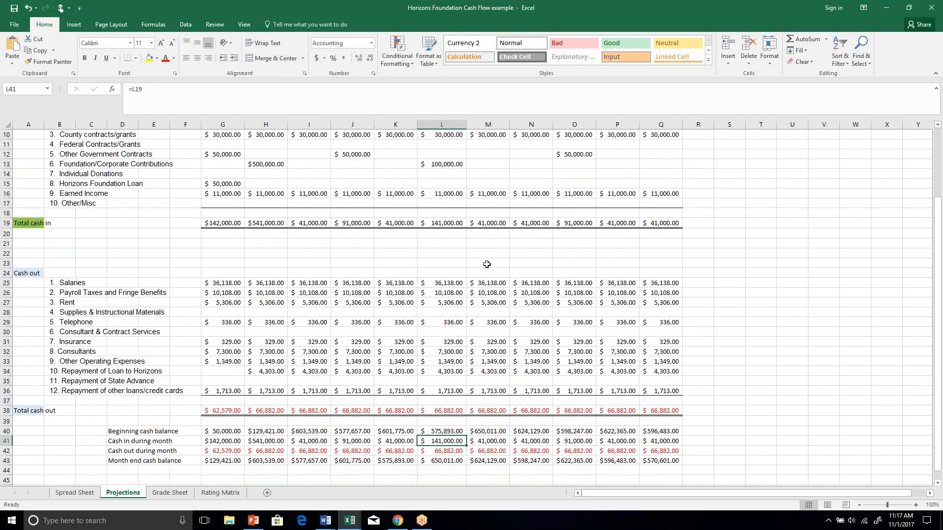
Set the May 2018 Salaries amount to 750,000
{"action": "left_click", "coordinate": [492, 283]}
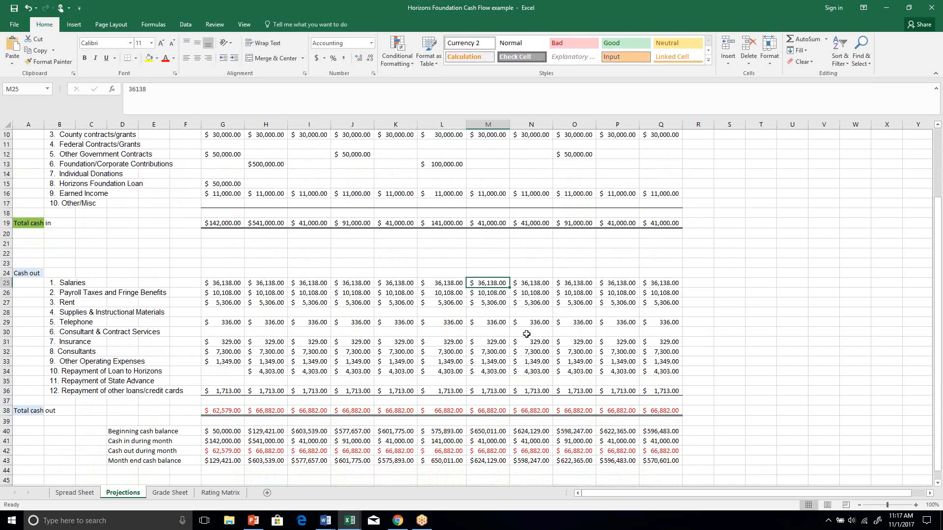
{"action": "type", "text": "750000"}
{"action": "key", "text": "Return"}
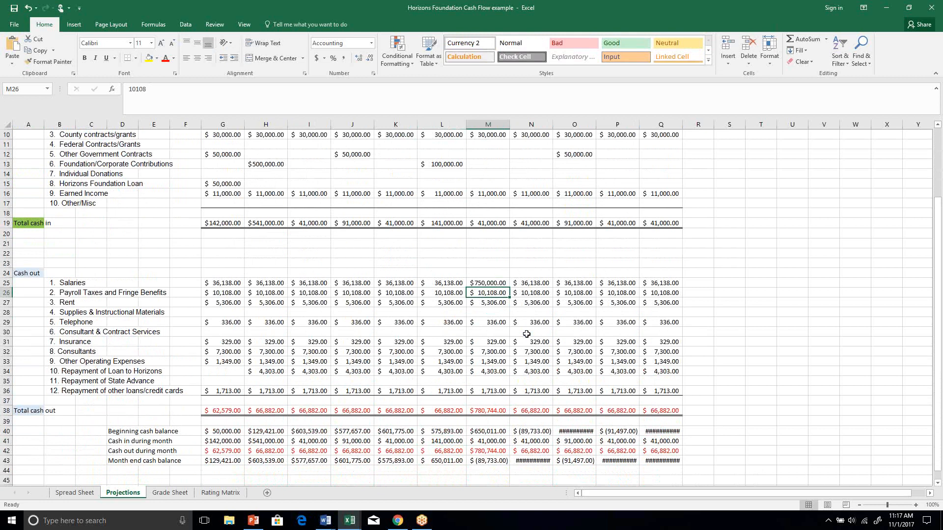
Set the May 2018 Salaries amount to 75,000
{"action": "key", "text": "Up"}
{"action": "type", "text": "75000"}
{"action": "key", "text": "Return"}
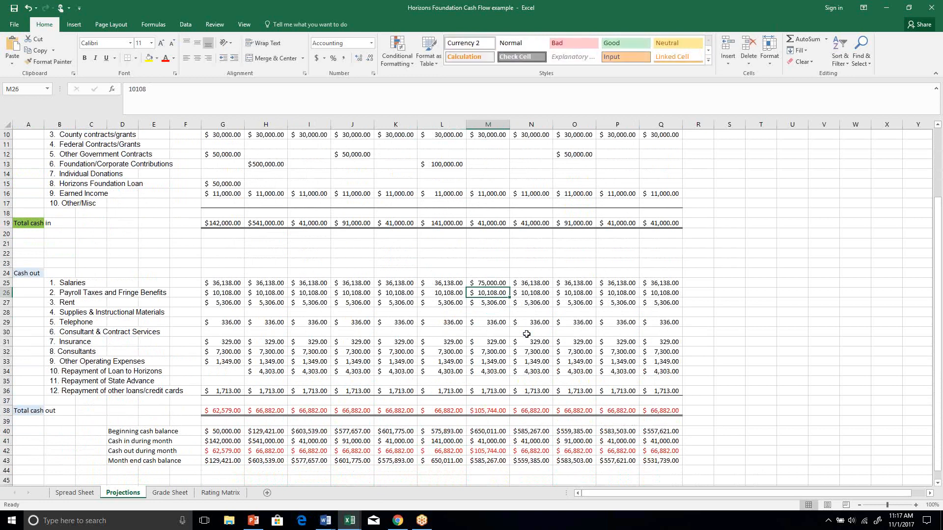
Copy the May 2018 Salaries amount across the Salaries row through September 2018
{"action": "key", "text": "Up"}
{"action": "key", "text": "ctrl+c"}
{"action": "key", "text": "shift+Right"}
{"action": "key", "text": "shift+Right"}
{"action": "key", "text": "shift+Right"}
{"action": "key", "text": "shift+Right"}
{"action": "key", "text": "Return"}
{"action": "key", "text": "Down"}
{"action": "key", "text": "Down"}
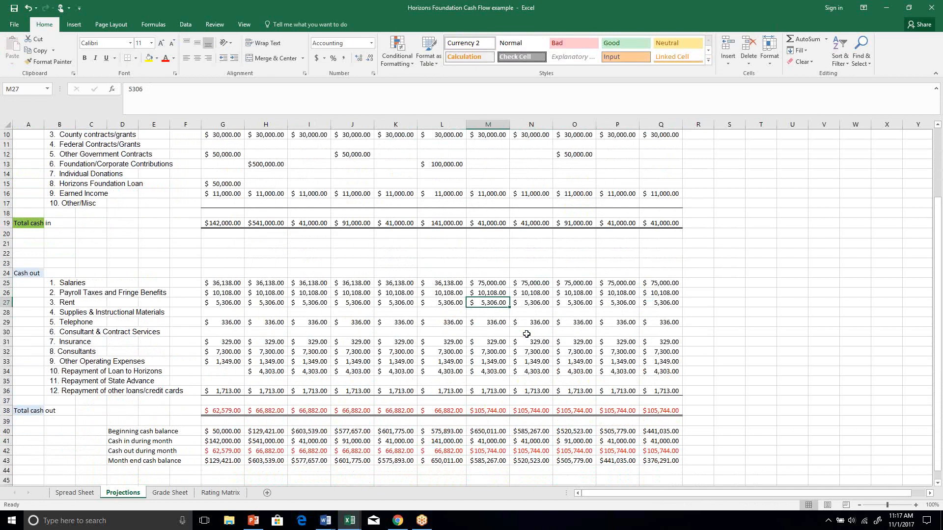
{"action": "key", "text": "Down"}
{"action": "key", "text": "Down"}
{"action": "key", "text": "Down"}
{"action": "key", "text": "Down"}
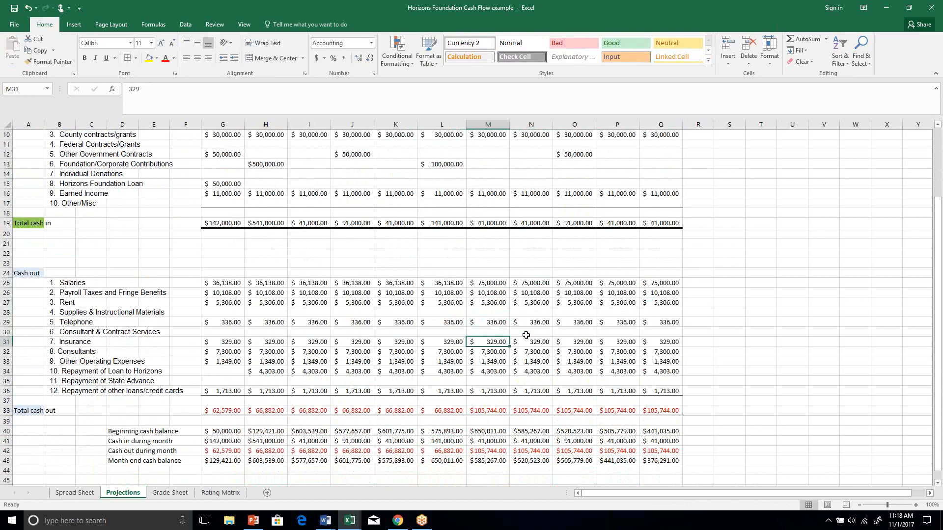
Switch to Chrome and show the Horizons Foundation page about the Horizons-Dorian Loan Fund
{"action": "left_click", "coordinate": [410, 498]}
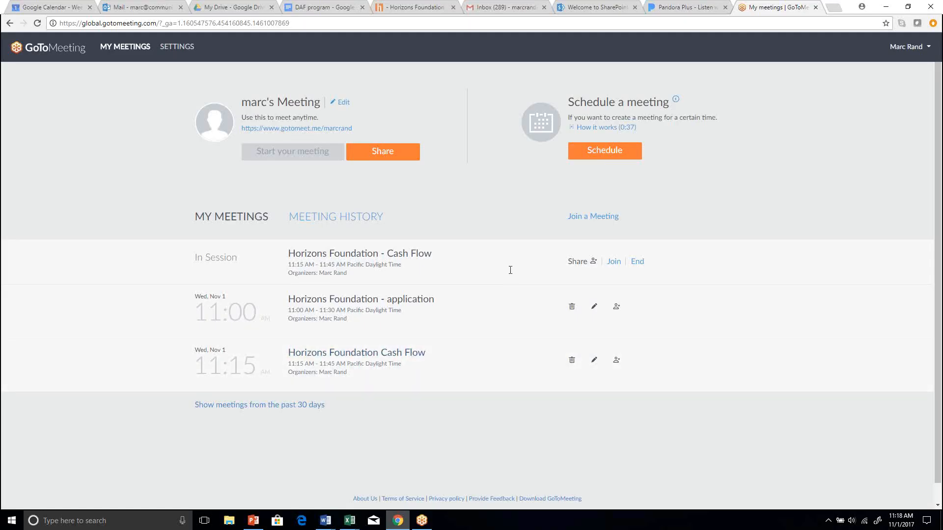
{"action": "key", "text": "ctrl+5"}
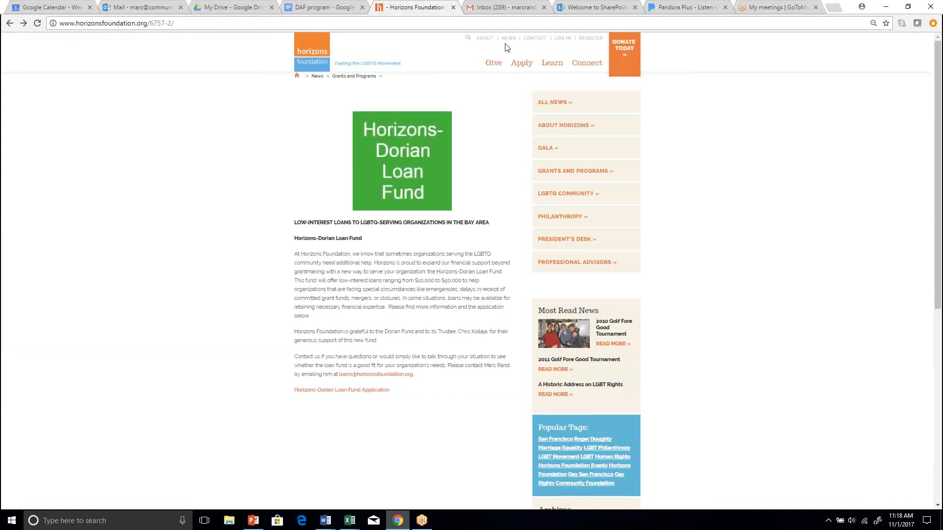